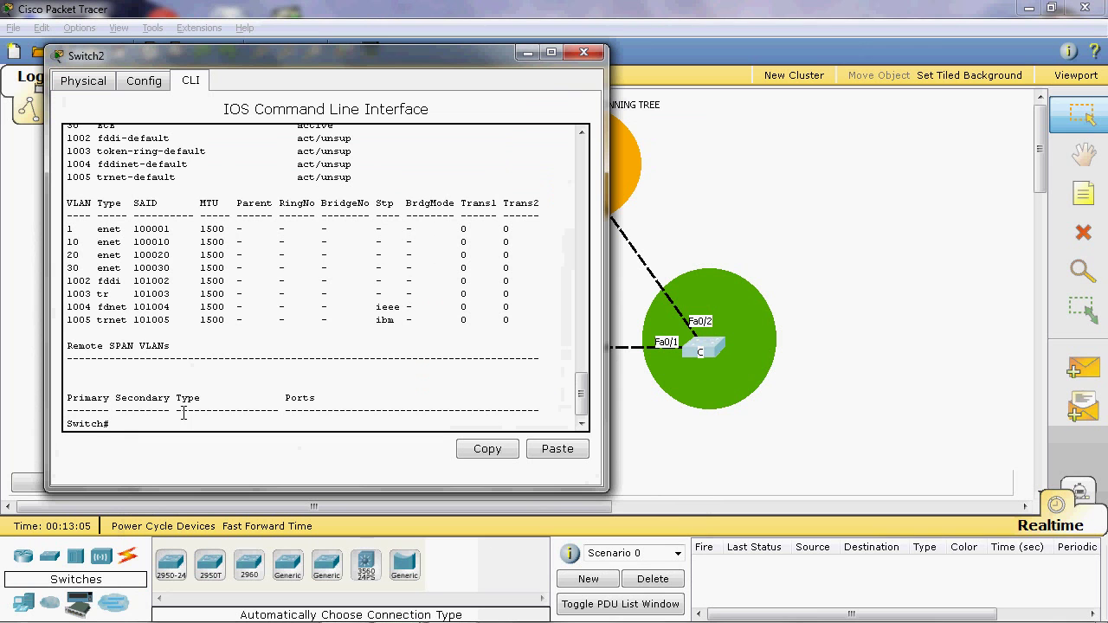
Switch switch C's spanning-tree mode to PVST from global configuration mode
{"action": "type", "text": "conf t"}
{"action": "key", "text": "Return"}
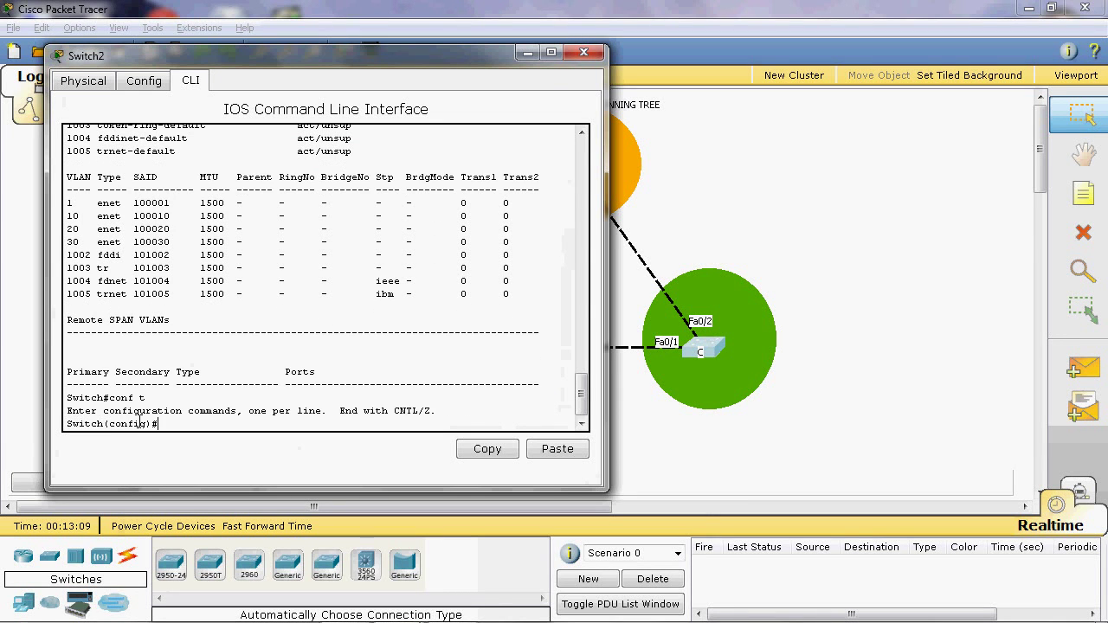
{"action": "type", "text": "span"}
{"action": "key", "text": "Tab"}
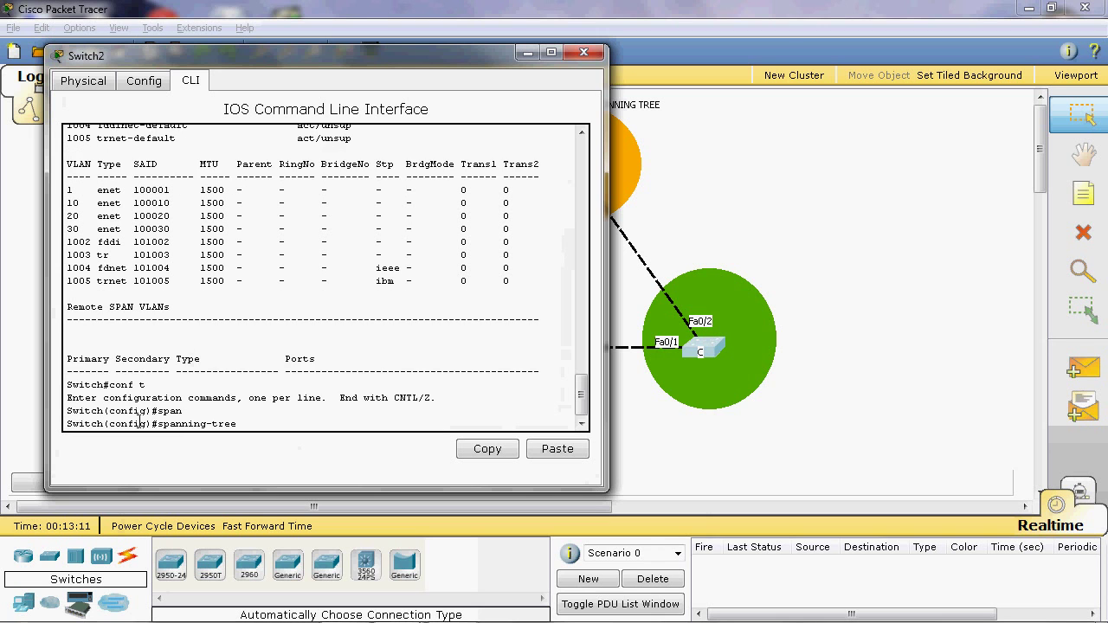
{"action": "type", "text": "mo"}
{"action": "key", "text": "Tab"}
{"action": "type", "text": "`"}
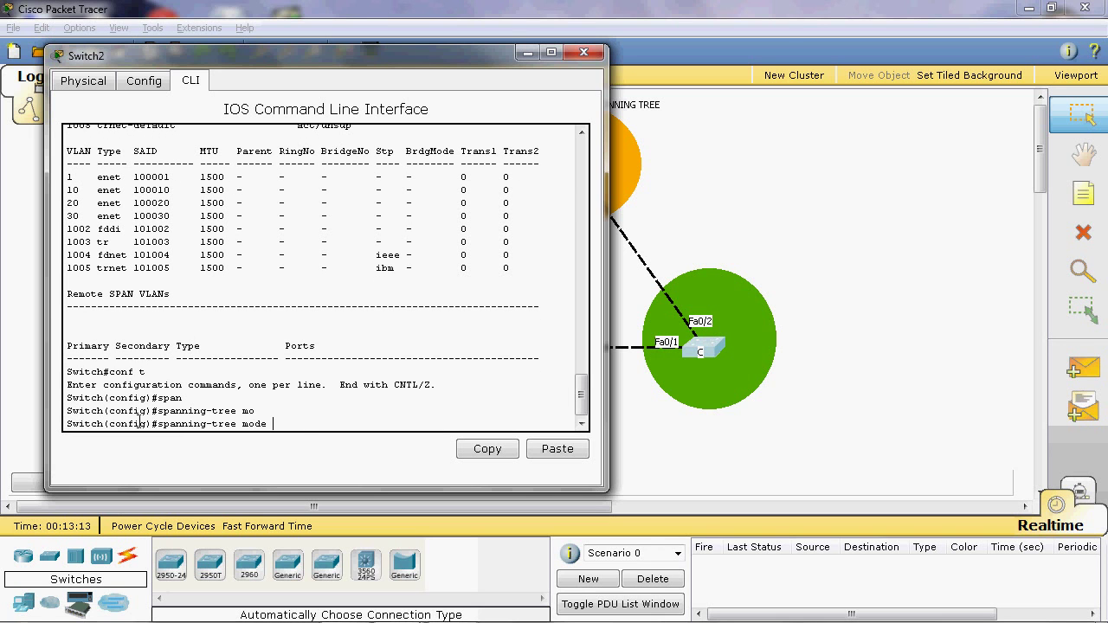
{"action": "type", "text": "pvst"}
{"action": "key", "text": "Return"}
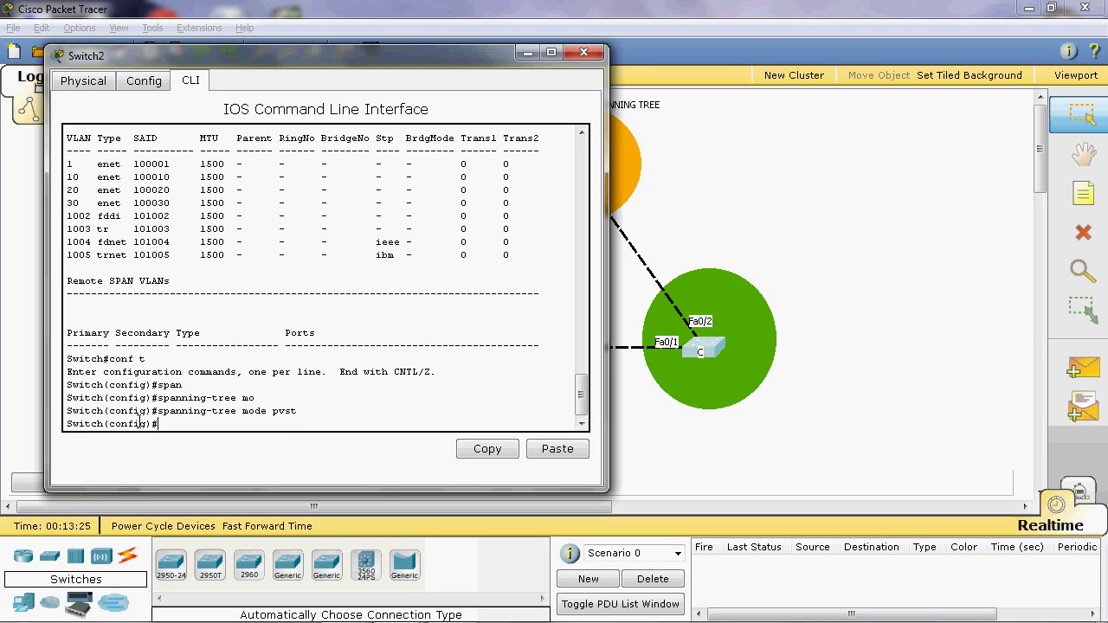
Make switch C the primary root bridge for VLAN 30
{"action": "type", "text": "span"}
{"action": "key", "text": "Tab"}
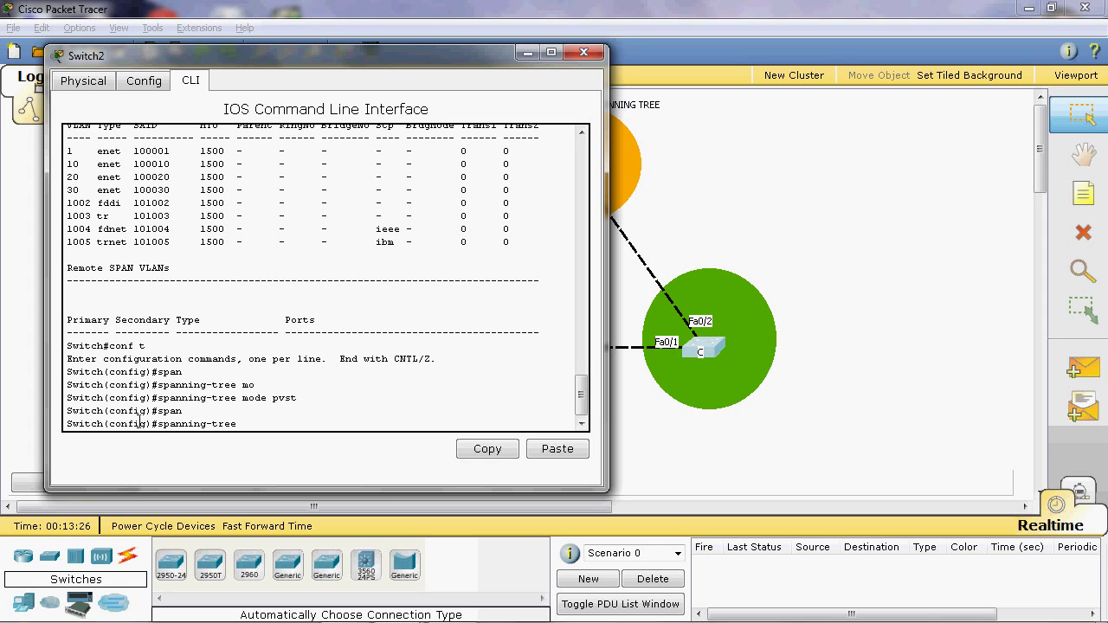
{"action": "type", "text": "vlan 30 root pr"}
{"action": "key", "text": "Tab"}
{"action": "key", "text": "Return"}
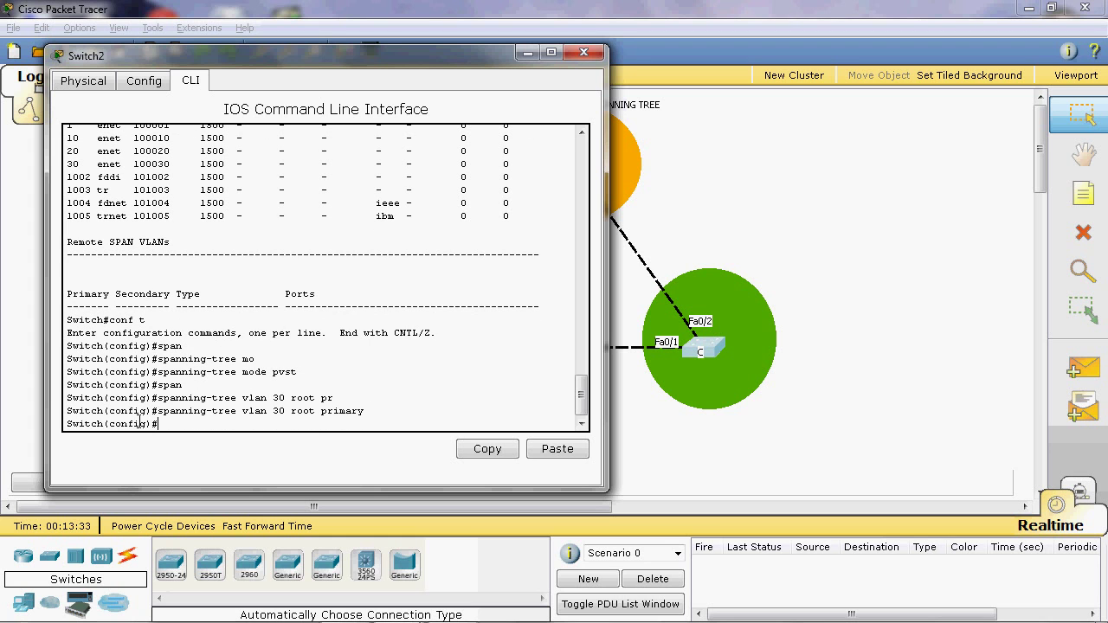
Make switch C the secondary root bridge for VLAN 10
{"action": "type", "text": "spa"}
{"action": "key", "text": "Tab"}
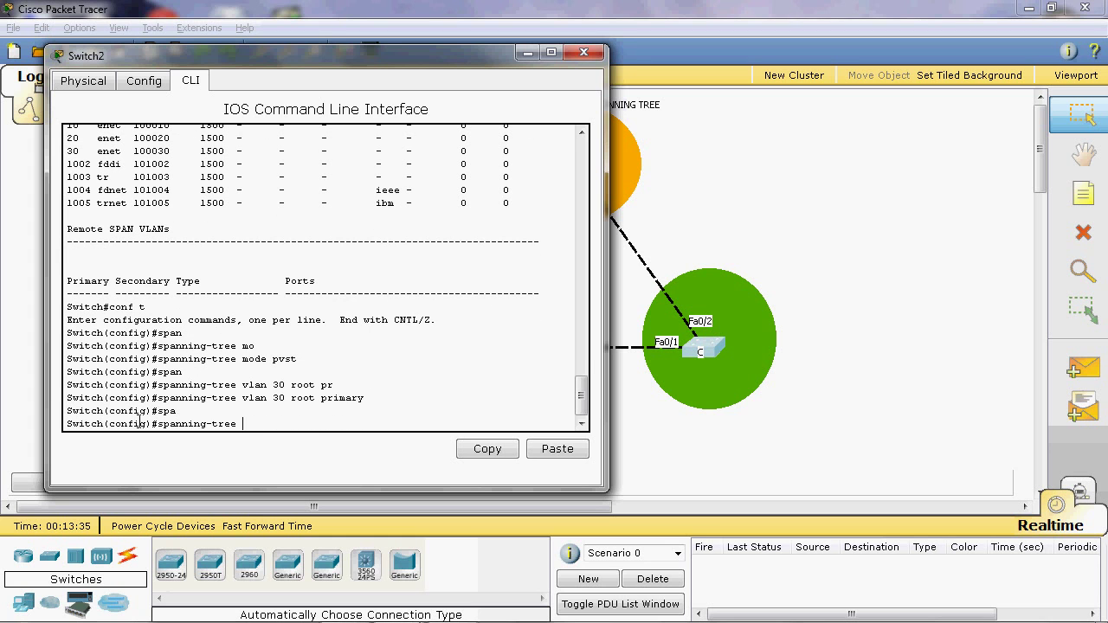
{"action": "type", "text": "vlan 10 r"}
{"action": "type", "text": "o"}
{"action": "key", "text": "Tab"}
{"action": "type", "text": "sec"}
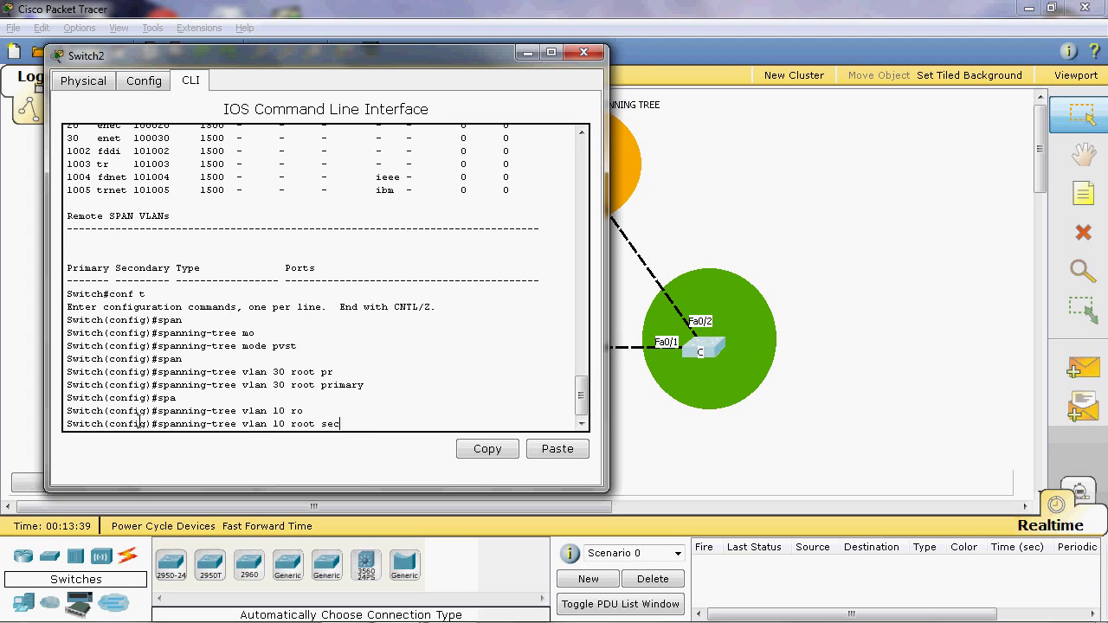
{"action": "key", "text": "Tab"}
{"action": "key", "text": "Return"}
Make switch C the secondary root bridge for VLAN 20
{"action": "type", "text": "spa"}
{"action": "key", "text": "Tab"}
{"action": "type", "text": "v"}
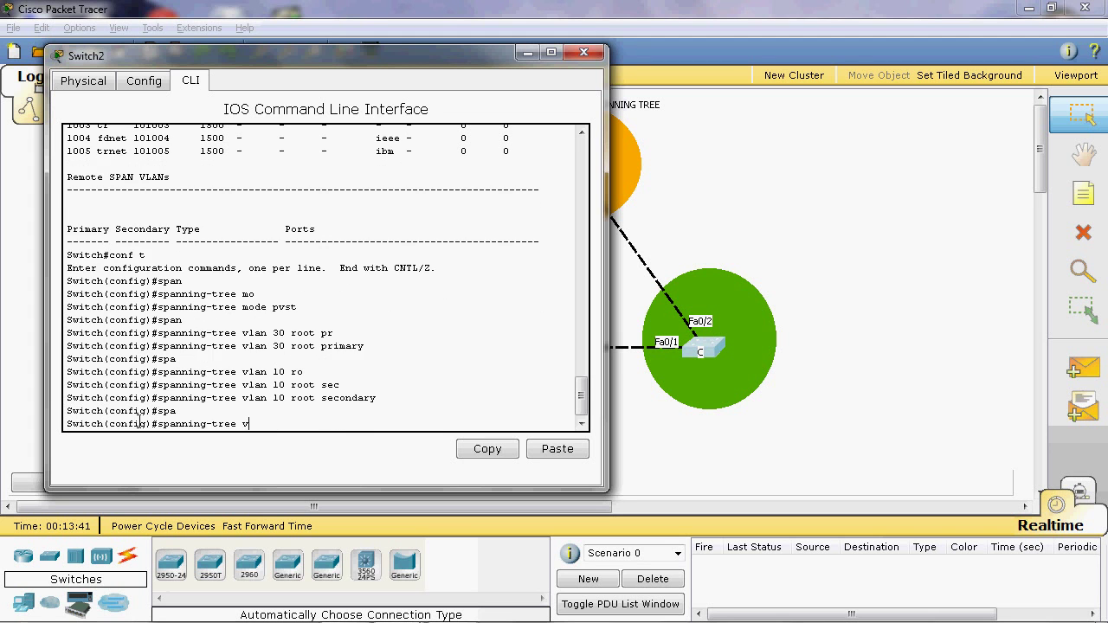
{"action": "type", "text": "l"}
{"action": "key", "text": "Tab"}
{"action": "type", "text": "20 ri"}
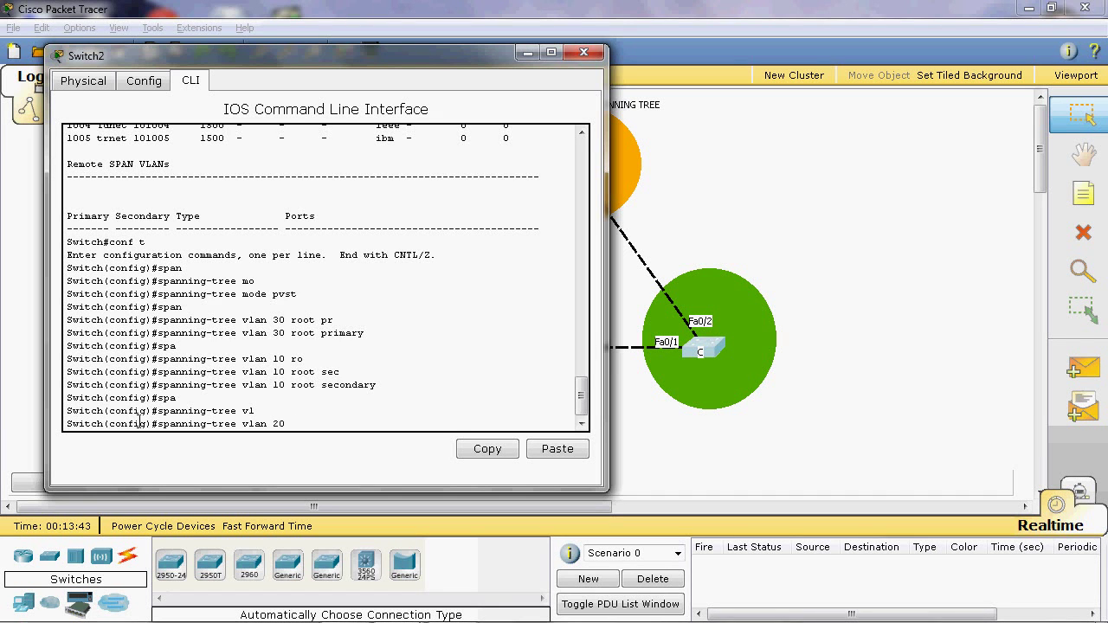
{"action": "key", "text": "Tab"}
{"action": "key", "text": "BackSpace"}
{"action": "type", "text": "o"}
{"action": "key", "text": "Tab"}
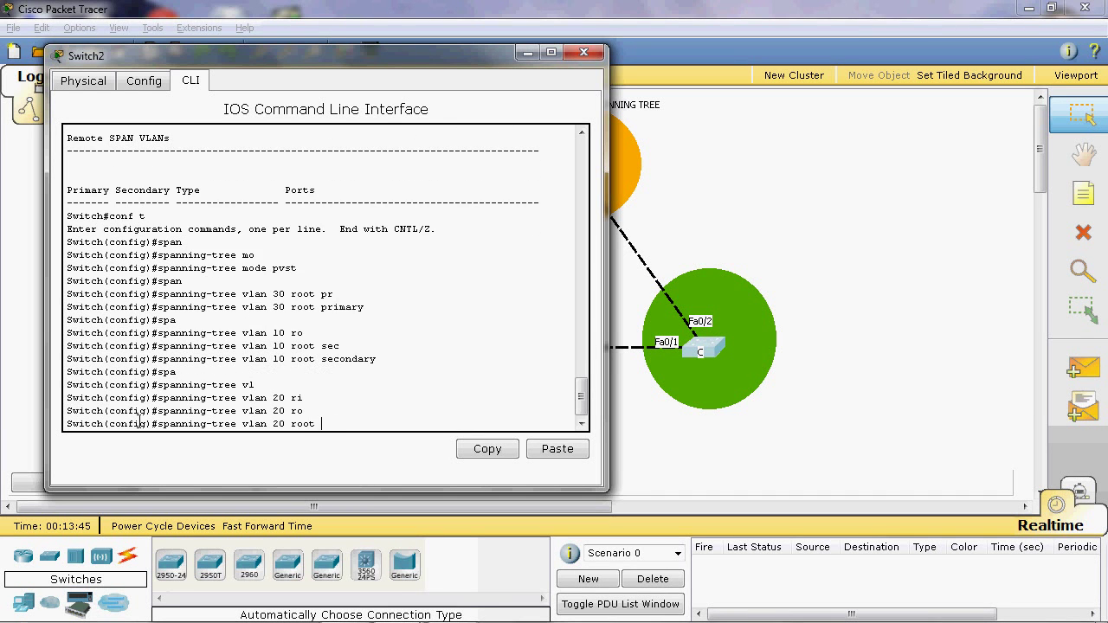
{"action": "type", "text": "sec"}
{"action": "key", "text": "Tab"}
{"action": "key", "text": "Return"}
Leave configuration mode and close switch C's window
{"action": "type", "text": "exi"}
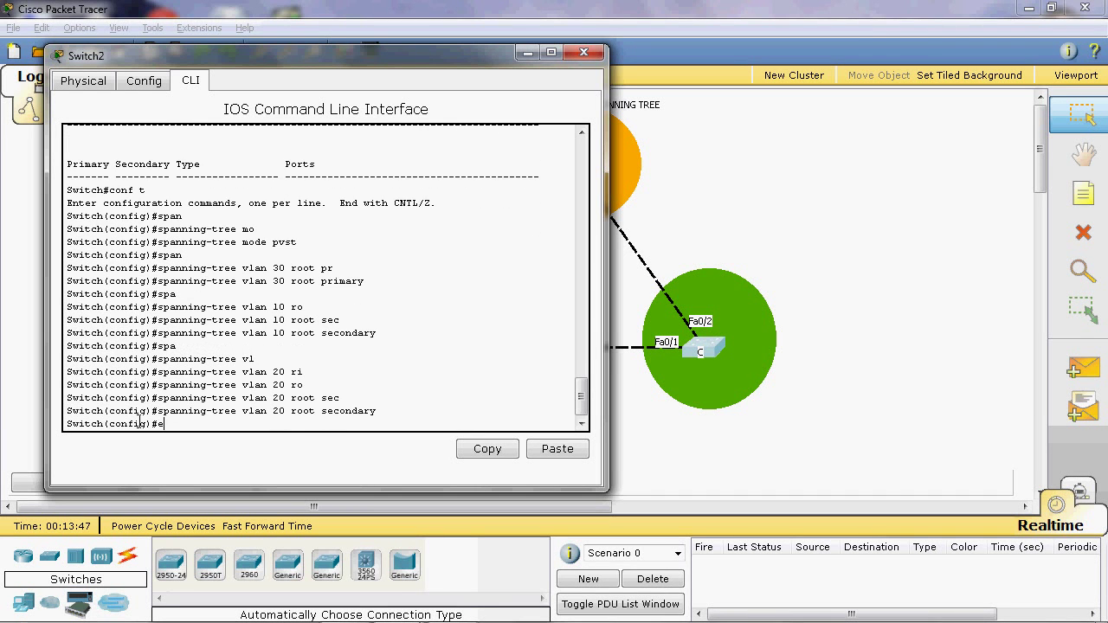
{"action": "key", "text": "Return"}
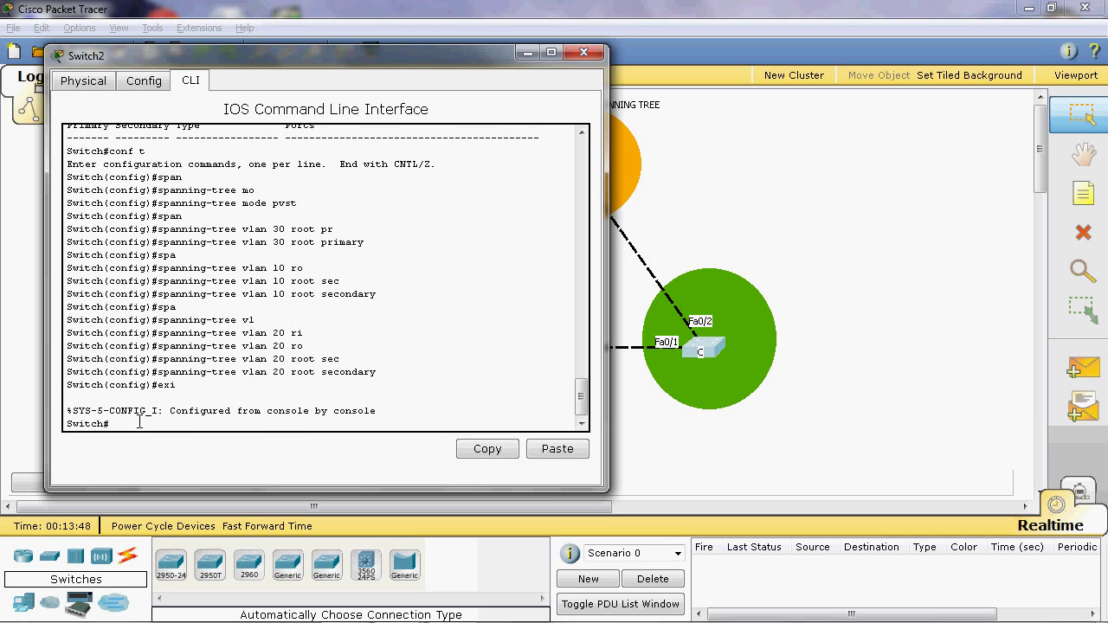
{"action": "left_click", "coordinate": [584, 52]}
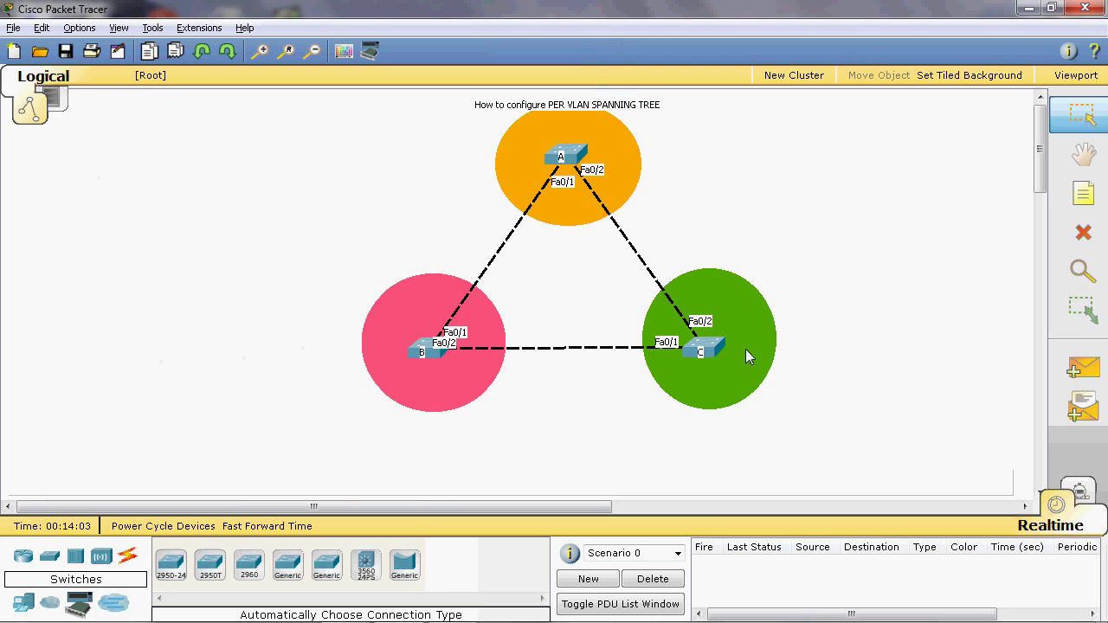
Exit configuration mode on switch A and close its window
{"action": "left_click", "coordinate": [550, 159]}
{"action": "type", "text": "exi"}
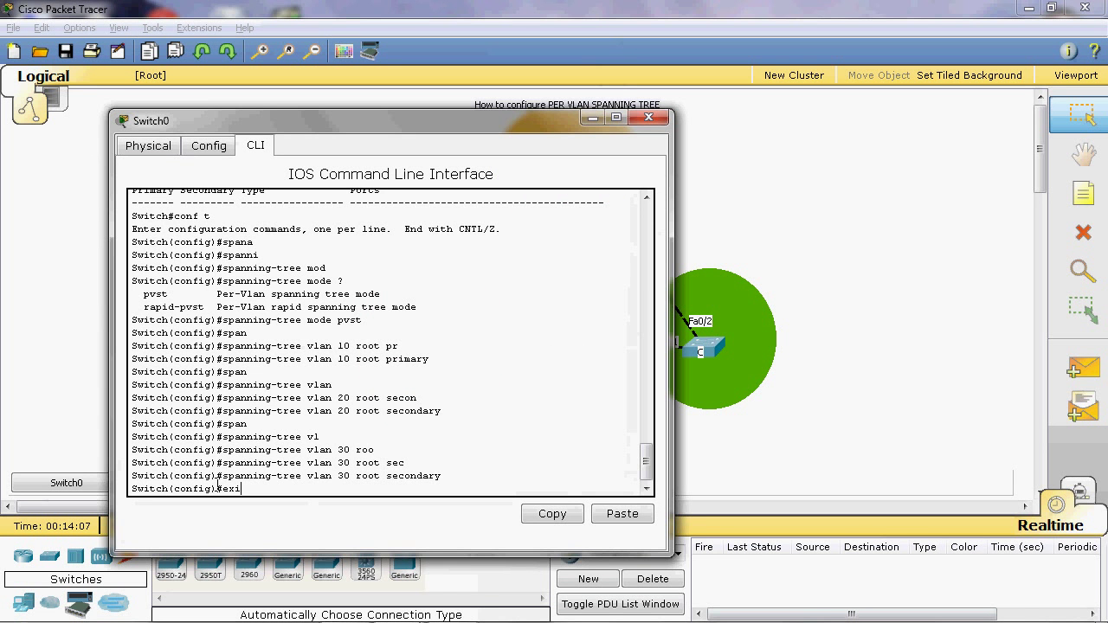
{"action": "key", "text": "Return"}
{"action": "left_click", "coordinate": [648, 118]}
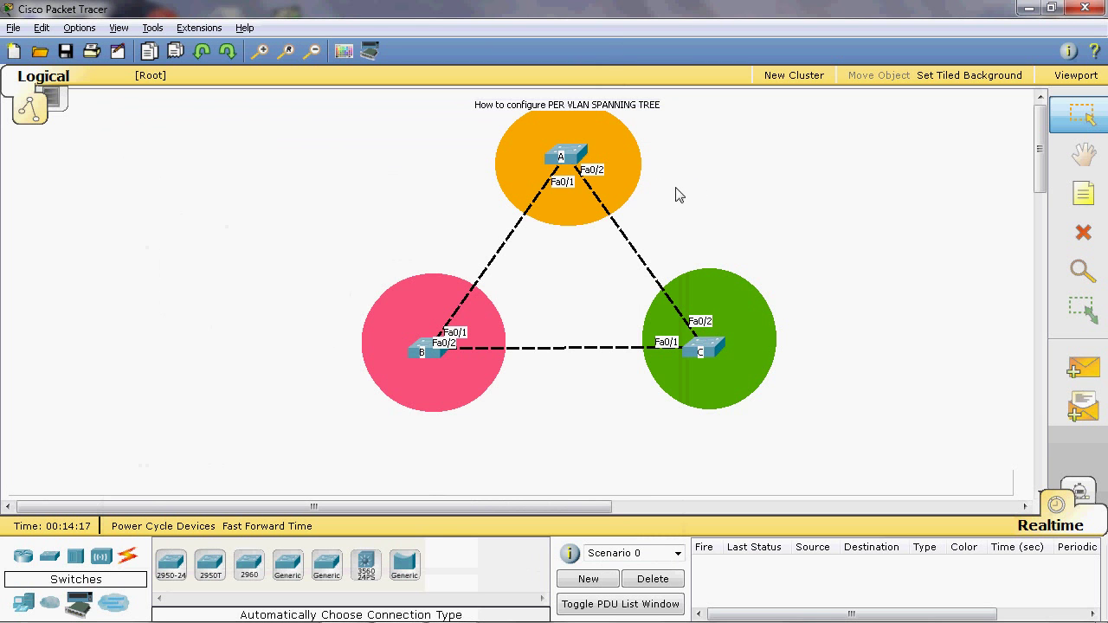
{"action": "mouse_move", "coordinate": [563, 143]}
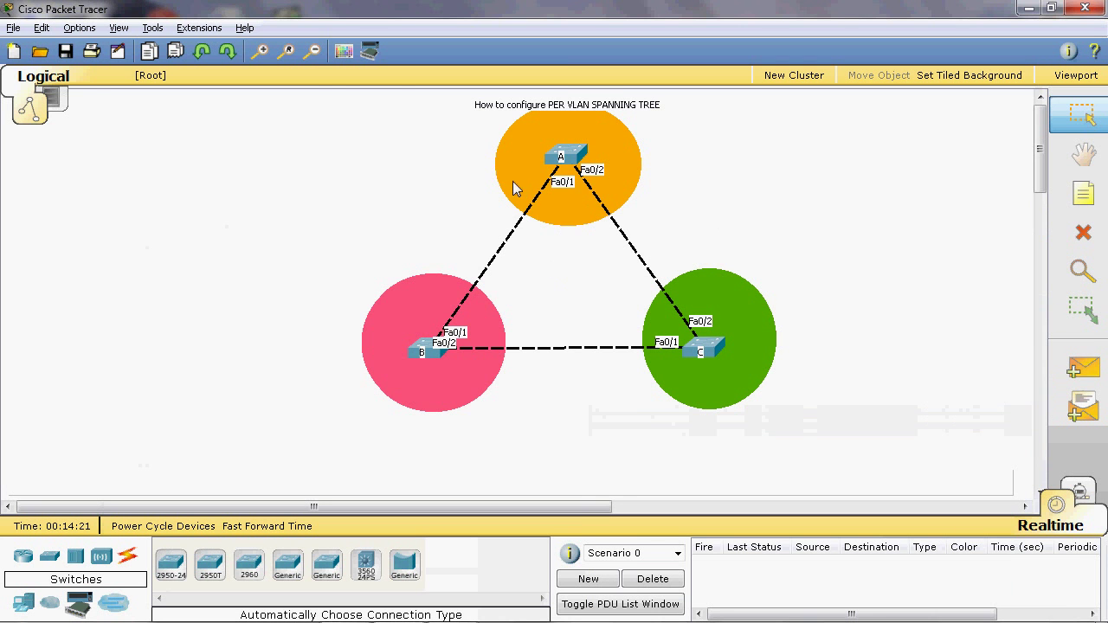
On switch A, enter global configuration and select interfaces Fa0/1-2 together
{"action": "left_click", "coordinate": [553, 155]}
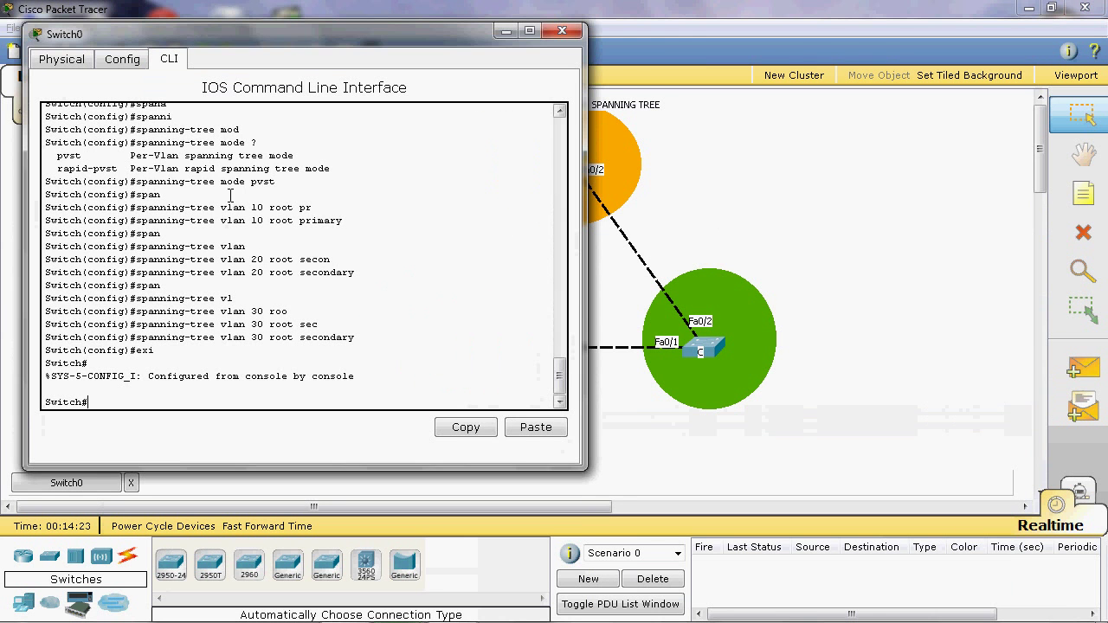
{"action": "type", "text": "conf t"}
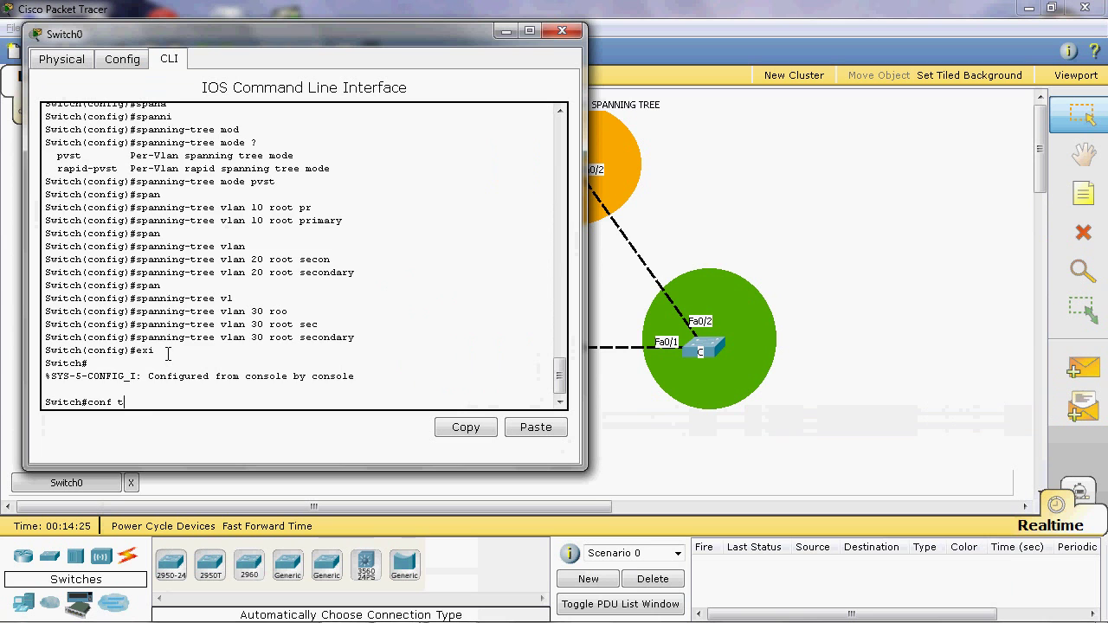
{"action": "key", "text": "Return"}
{"action": "type", "text": "int ran"}
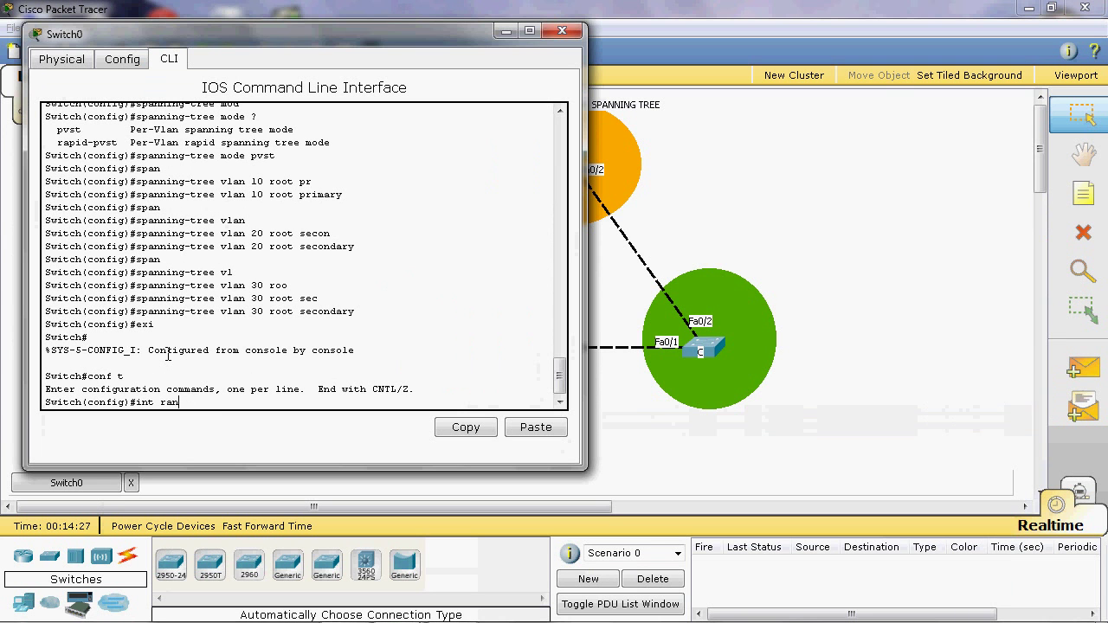
{"action": "type", "text": "ge fa0/1-2"}
{"action": "key", "text": "Return"}
Set Fa0/1 and Fa0/2 to switchport mode trunk, exit, and close switch A's window
{"action": "type", "text": "sw"}
{"action": "key", "text": "Tab"}
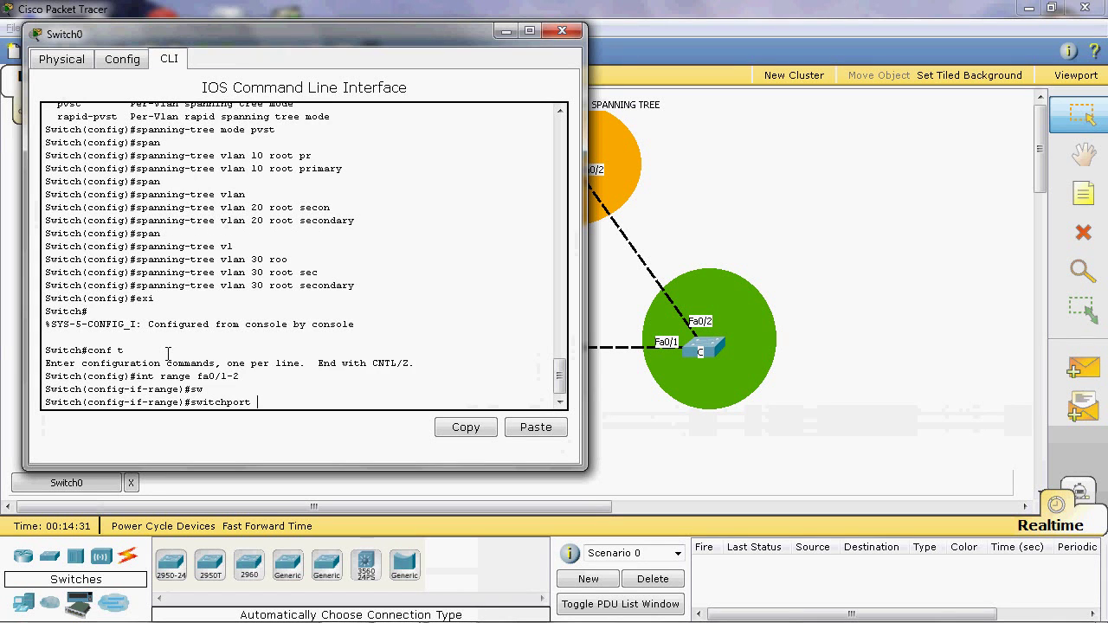
{"action": "type", "text": "m"}
{"action": "key", "text": "Tab"}
{"action": "type", "text": "r"}
{"action": "key", "text": "Tab"}
{"action": "key", "text": "BackSpace"}
{"action": "type", "text": "t"}
{"action": "key", "text": "Tab"}
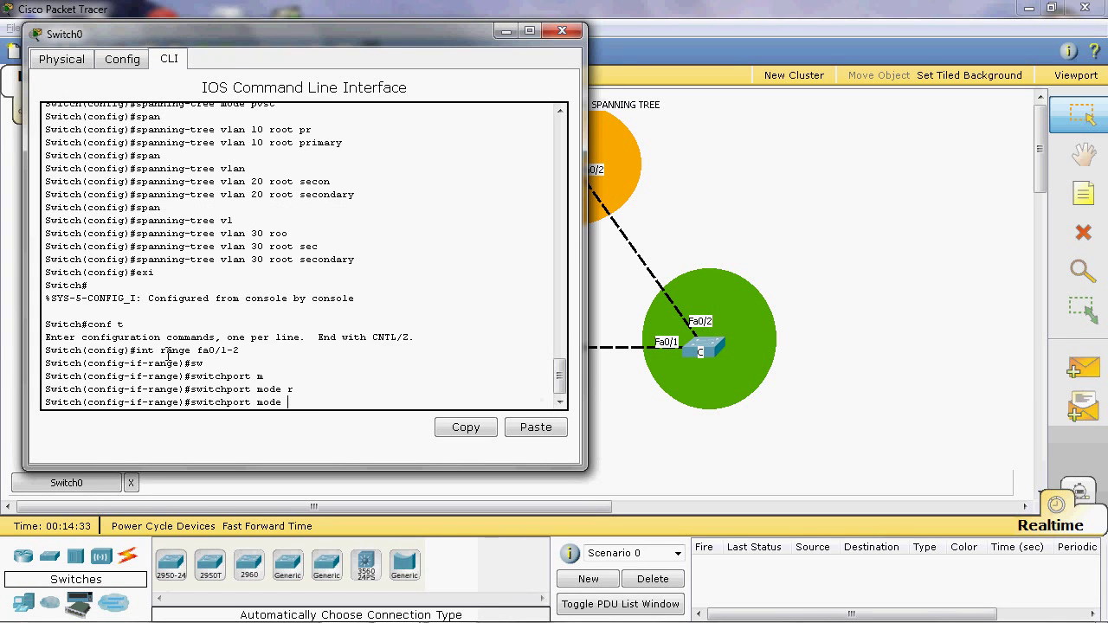
{"action": "key", "text": "Return"}
{"action": "type", "text": "exi"}
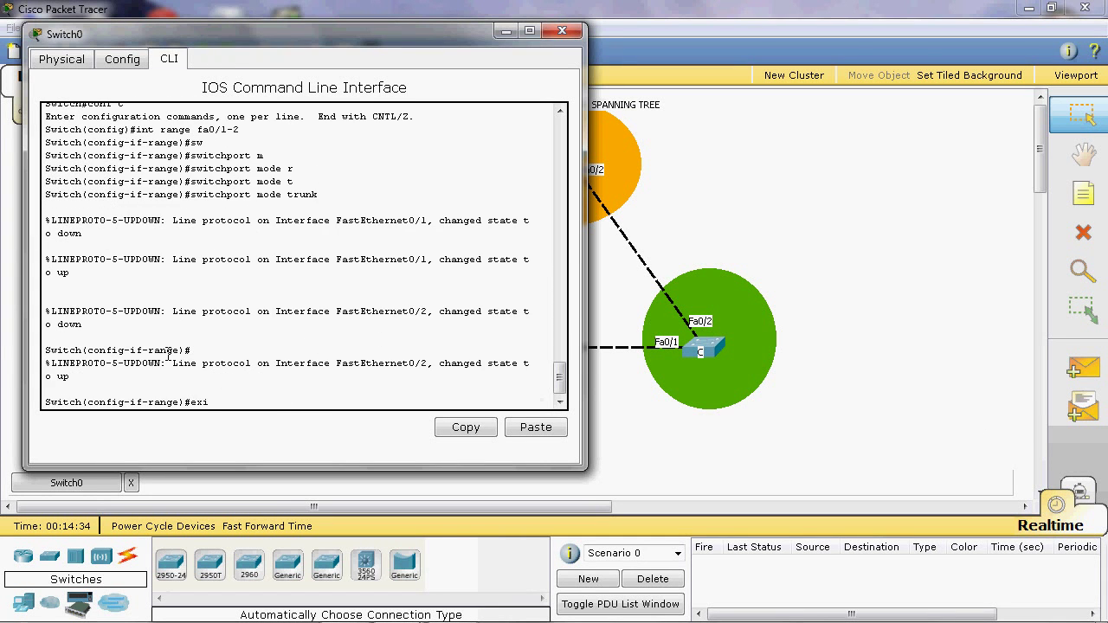
{"action": "key", "text": "Return"}
{"action": "left_click", "coordinate": [562, 31]}
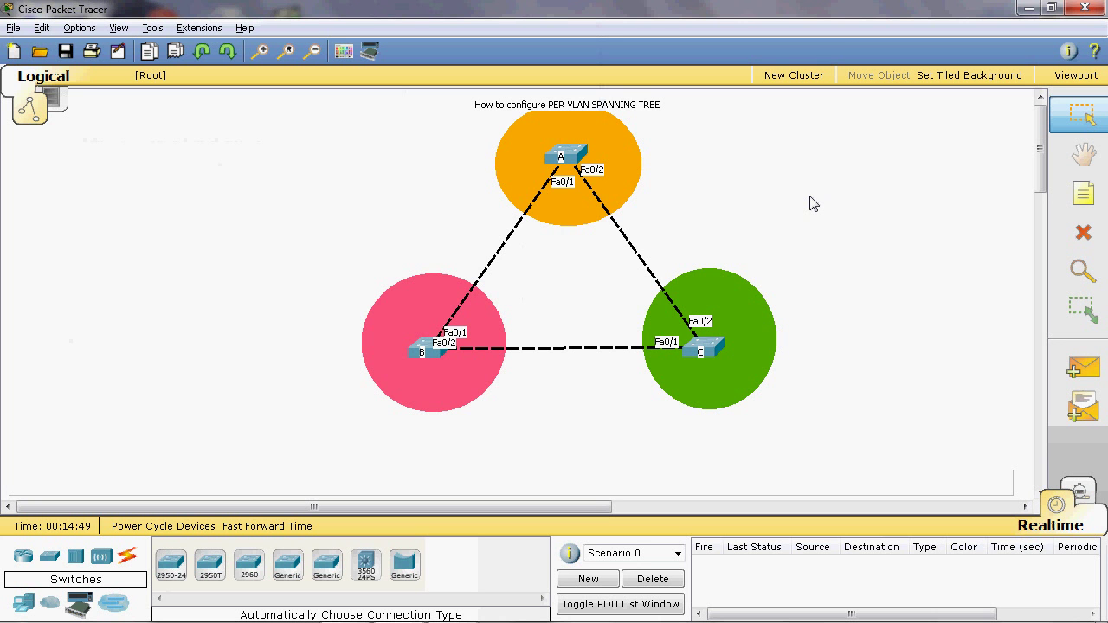
On switch B, enter global configuration and select interface fa0/2
{"action": "left_click", "coordinate": [409, 351]}
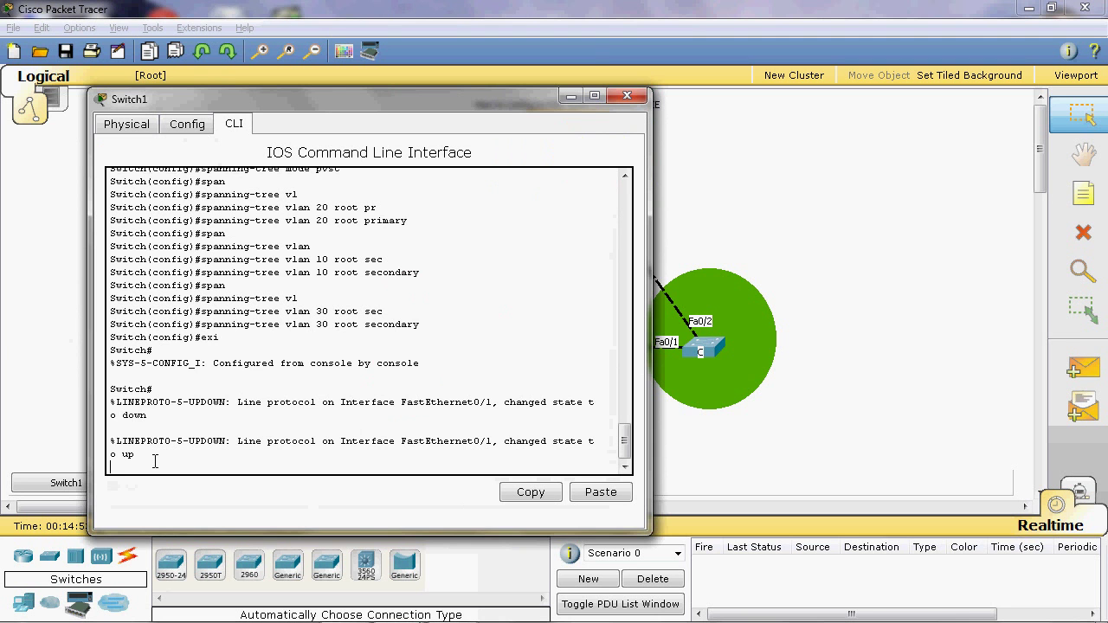
{"action": "key", "text": "Return"}
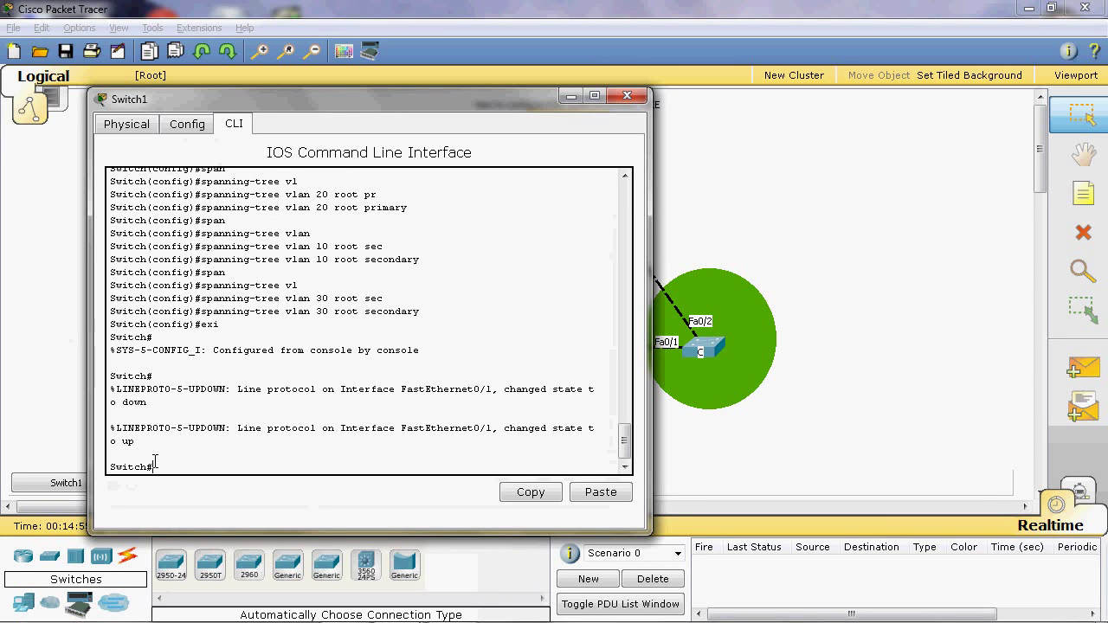
{"action": "type", "text": "conf t"}
{"action": "key", "text": "Return"}
{"action": "type", "text": "in"}
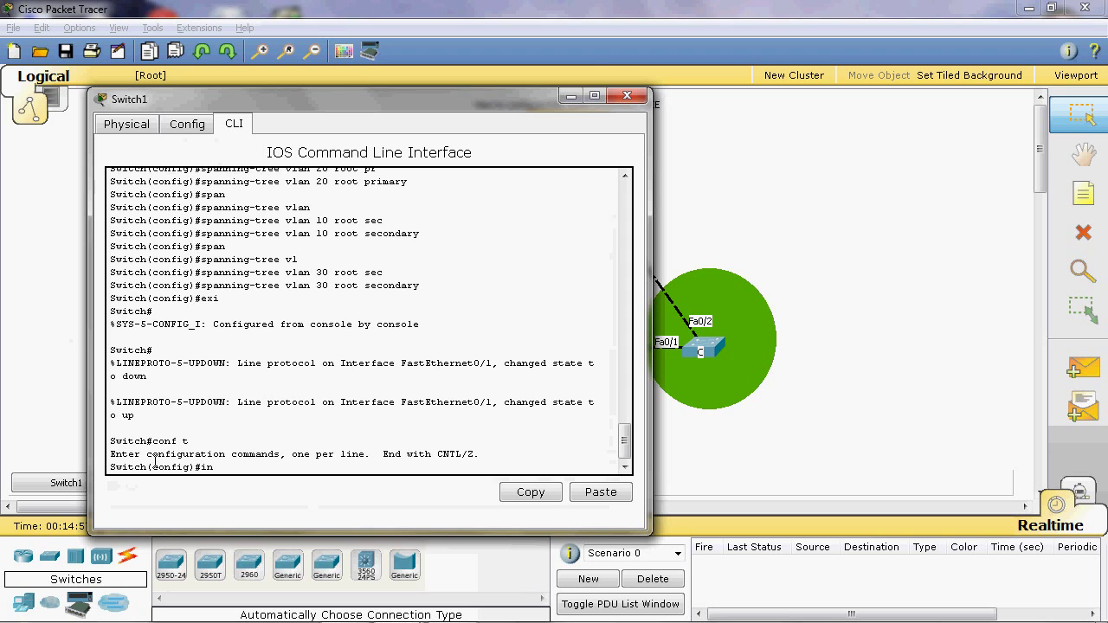
{"action": "type", "text": "t fa0/2"}
{"action": "key", "text": "Return"}
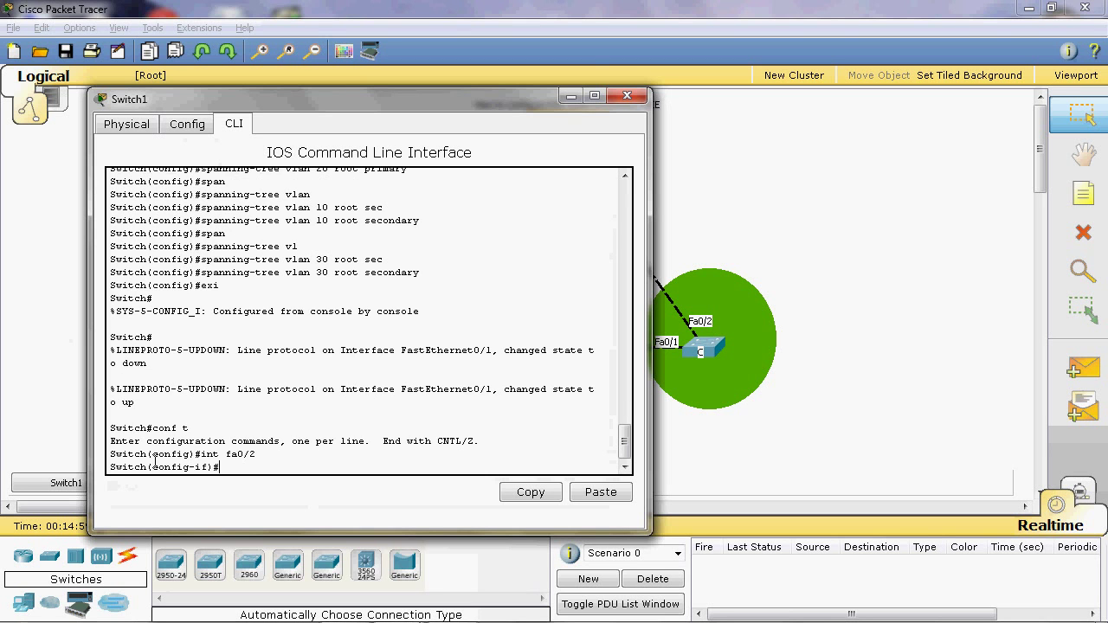
{"action": "type", "text": "se"}
{"action": "key", "text": "Return"}
Set fa0/2 to switchport mode trunk, exit, and close the Switch1 window
{"action": "type", "text": "sw"}
{"action": "key", "text": "Tab"}
{"action": "type", "text": "m"}
{"action": "key", "text": "Tab"}
{"action": "type", "text": "t"}
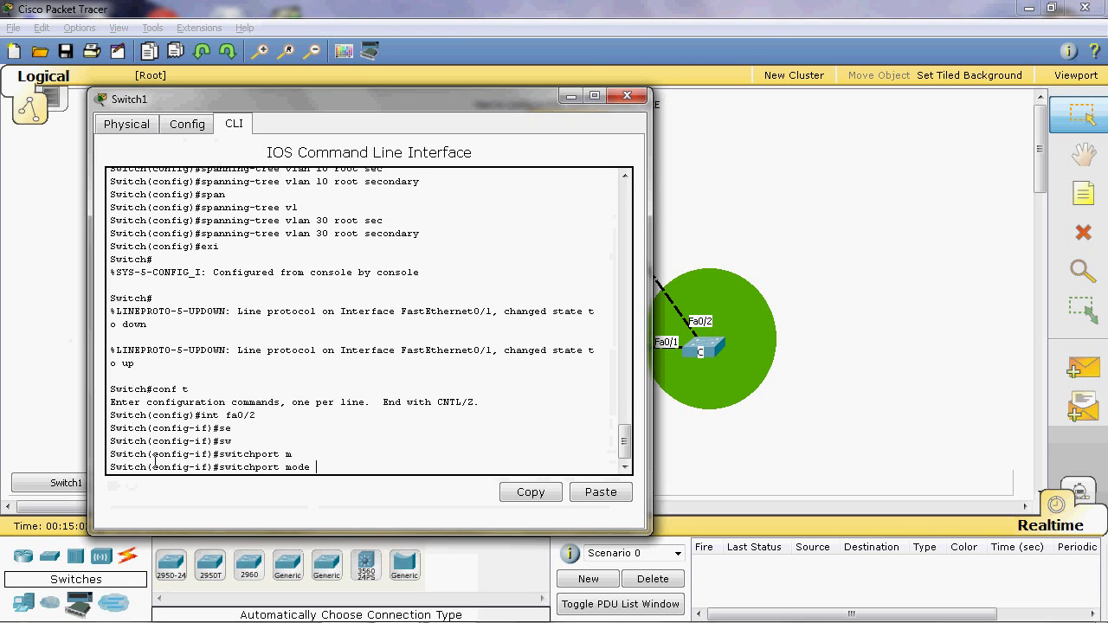
{"action": "key", "text": "Tab"}
{"action": "key", "text": "Return"}
{"action": "type", "text": "exi"}
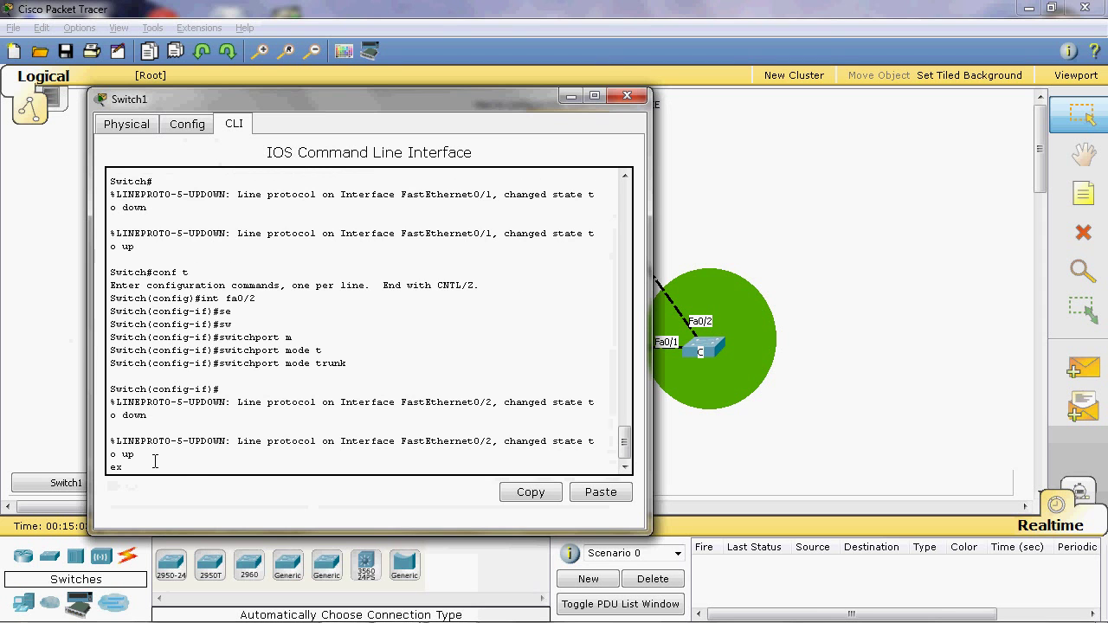
{"action": "key", "text": "Return"}
{"action": "key", "text": "Return"}
{"action": "left_click", "coordinate": [627, 96]}
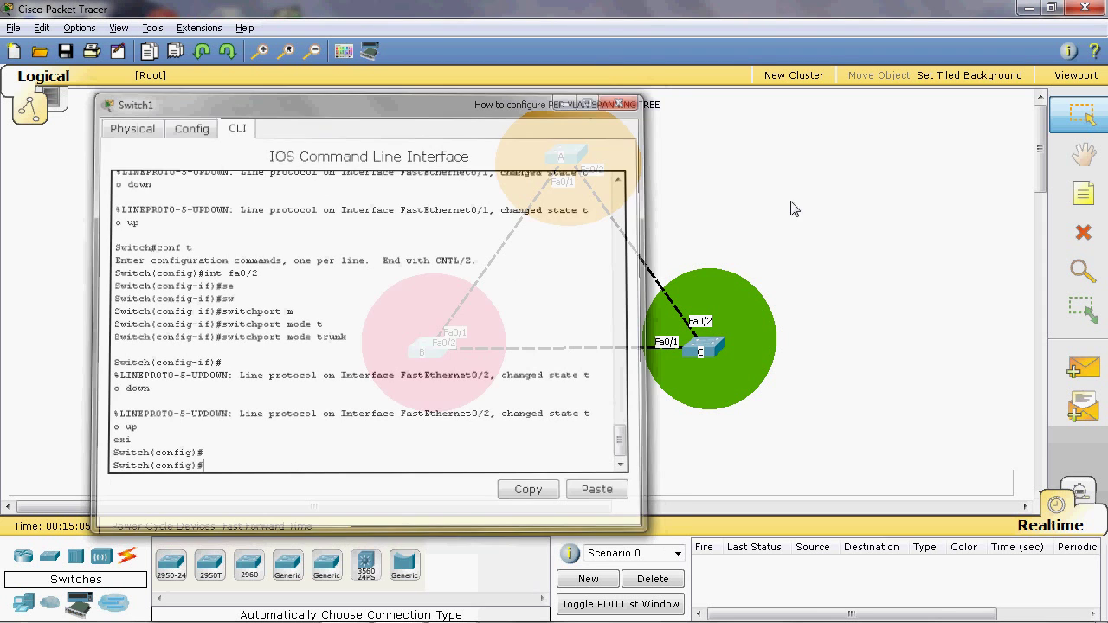
{"action": "left_click", "coordinate": [1084, 193]}
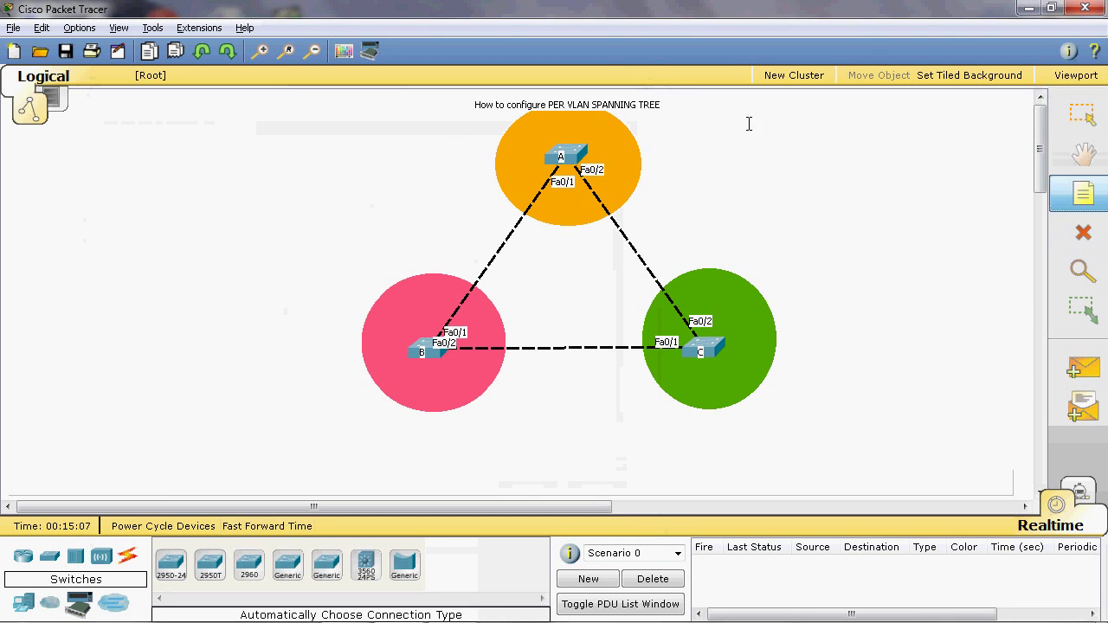
Start a note headed 'switch A' / 'vlan 10' listing sw A fa0/1 and fa0/2 as designated
{"action": "left_click", "coordinate": [698, 132]}
{"action": "type", "text": "swi"}
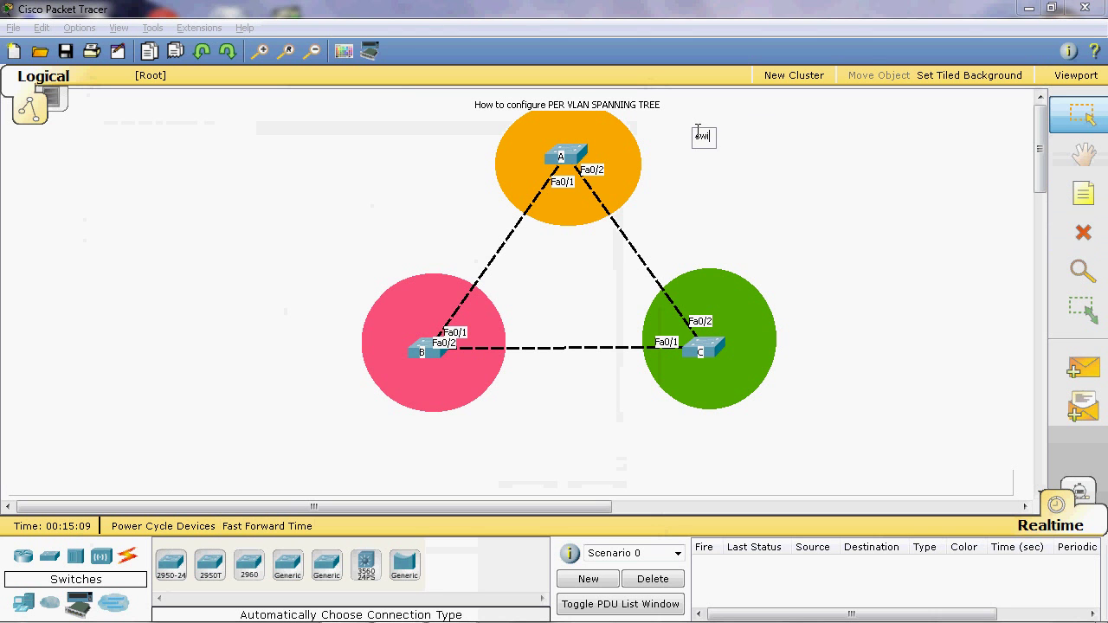
{"action": "type", "text": "tch A-"}
{"action": "key", "text": "BackSpace"}
{"action": "key", "text": "Return"}
{"action": "type", "text": "vlan 100"}
{"action": "key", "text": "BackSpace"}
{"action": "key", "text": "BackSpace"}
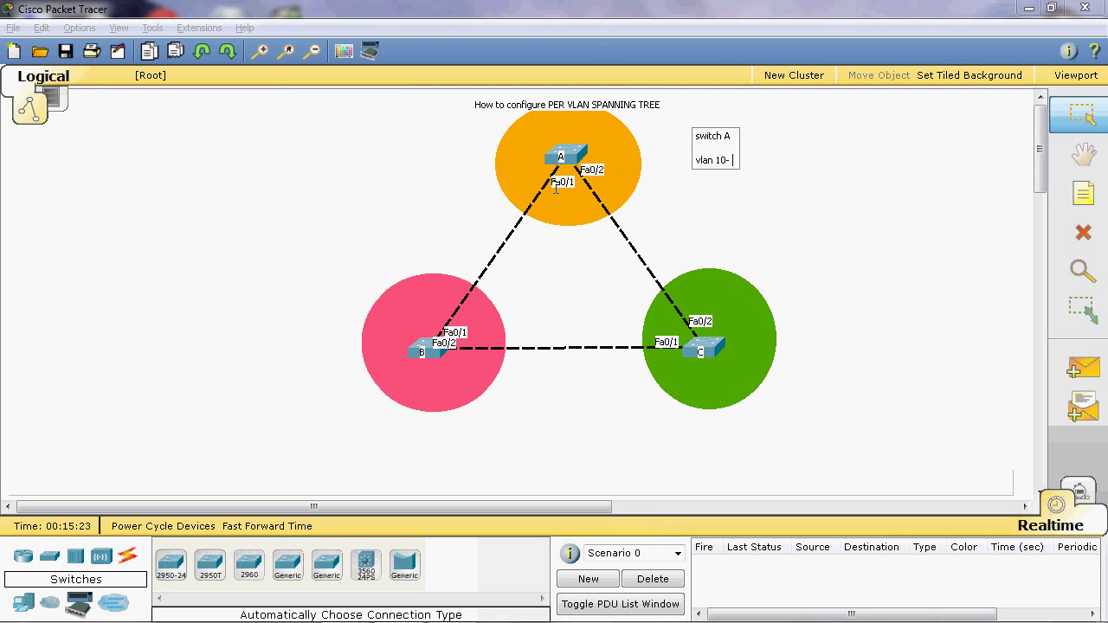
{"action": "type", "text": "fa0"}
{"action": "key", "text": "BackSpace"}
{"action": "key", "text": "BackSpace"}
{"action": "key", "text": "BackSpace"}
{"action": "key", "text": "Return"}
{"action": "type", "text": "sw A-fa0/1 and f"}
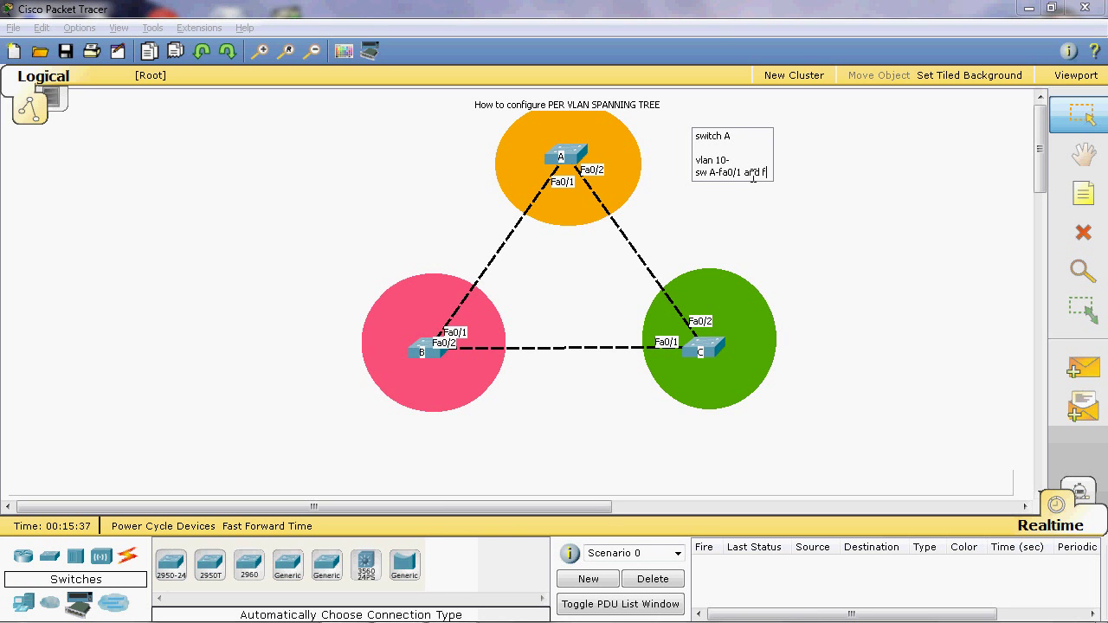
{"action": "type", "text": "a0/2  DESIgnated"}
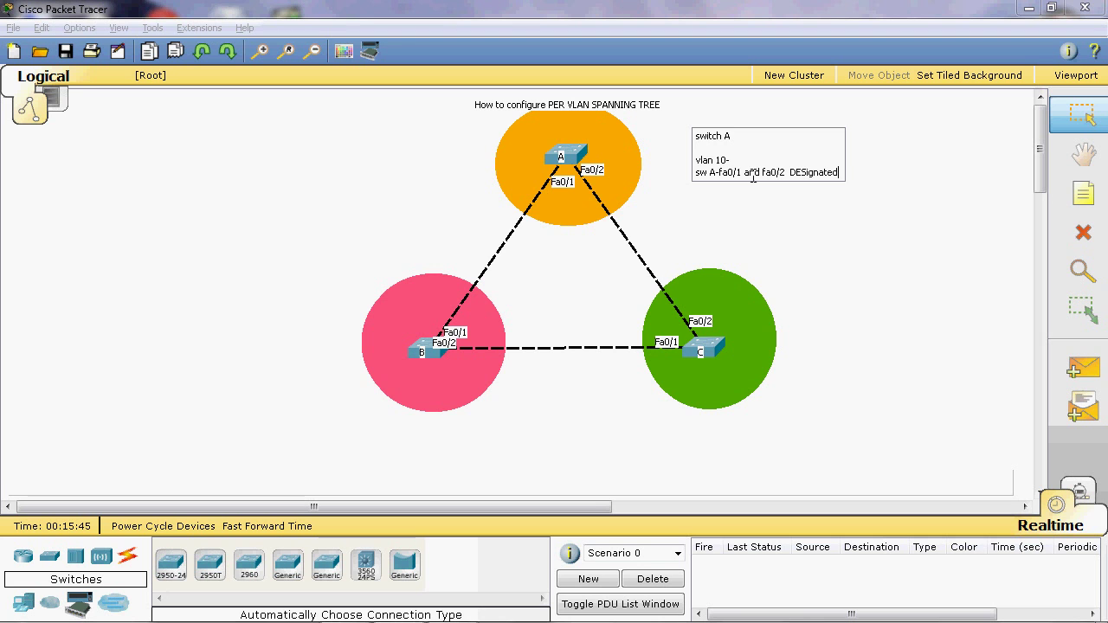
{"action": "key", "text": "Return"}
{"action": "key", "text": "Return"}
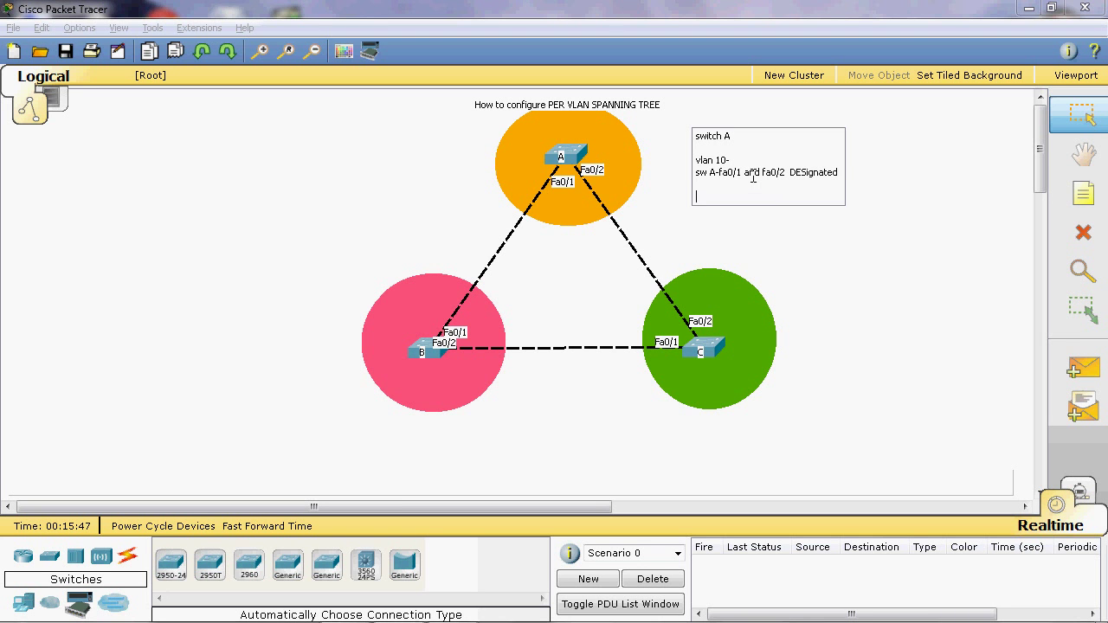
Add note lines 'sw B fa0/1 -root port' and 'sw C-fa0/2-root port'
{"action": "type", "text": "sw B-F"}
{"action": "key", "text": "BackSpace"}
{"action": "type", "text": "fa0/1 -root port"}
{"action": "key", "text": "Return"}
{"action": "key", "text": "Return"}
{"action": "type", "text": "s"}
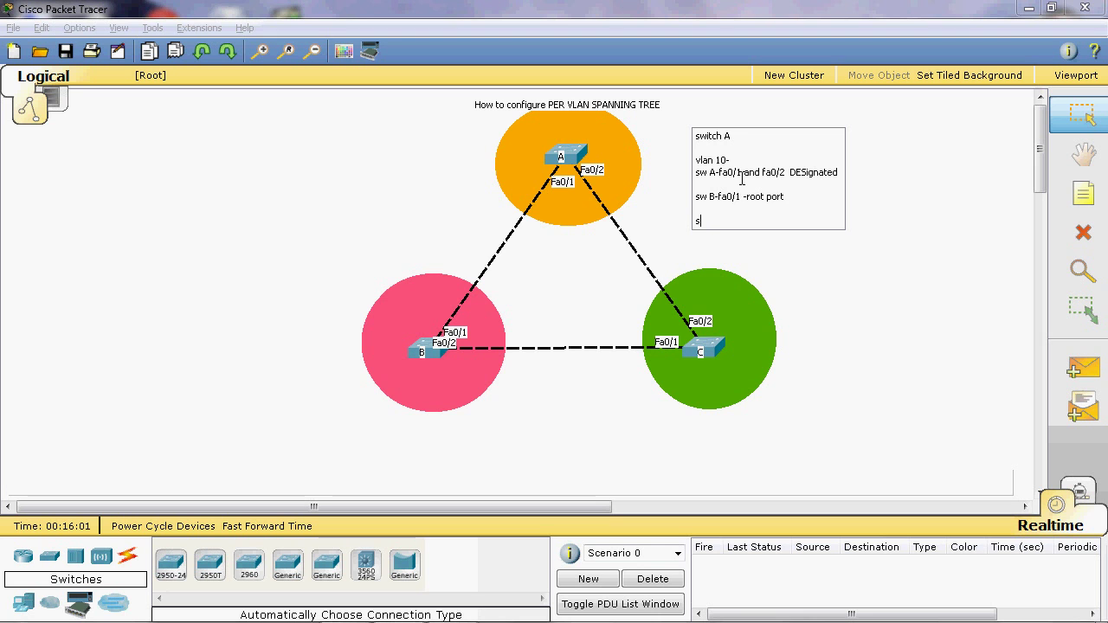
{"action": "type", "text": "w C-fa0/2-root port"}
Append 'Fa0/2-designated' for switch B and 'fa0/1- bloc' for switch C in the VLAN 10 note
{"action": "left_click", "coordinate": [584, 417]}
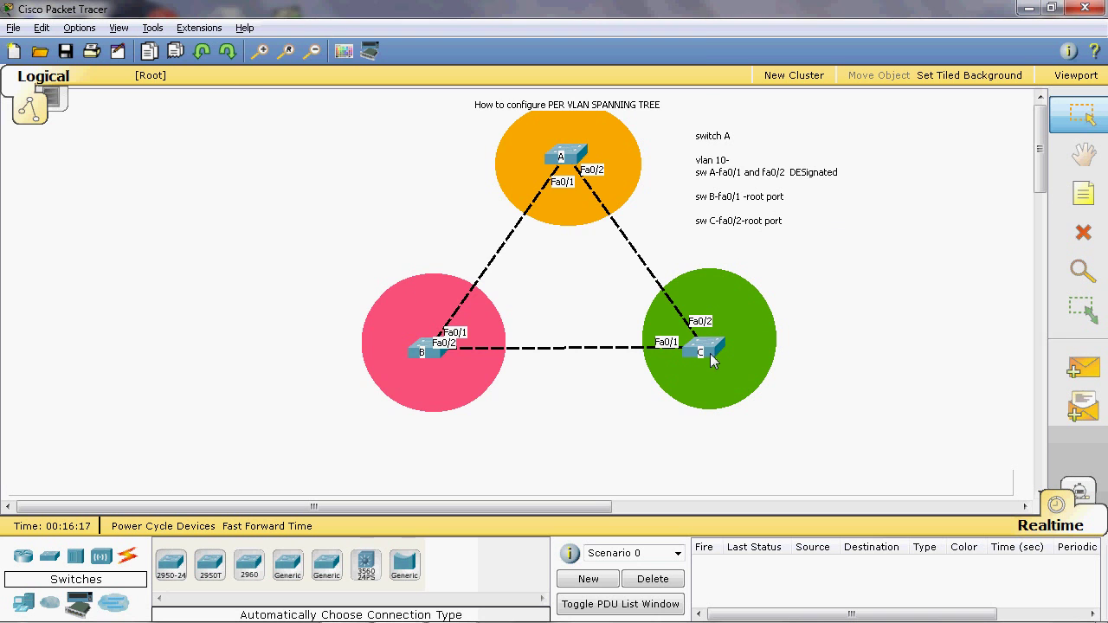
{"action": "mouse_move", "coordinate": [710, 350]}
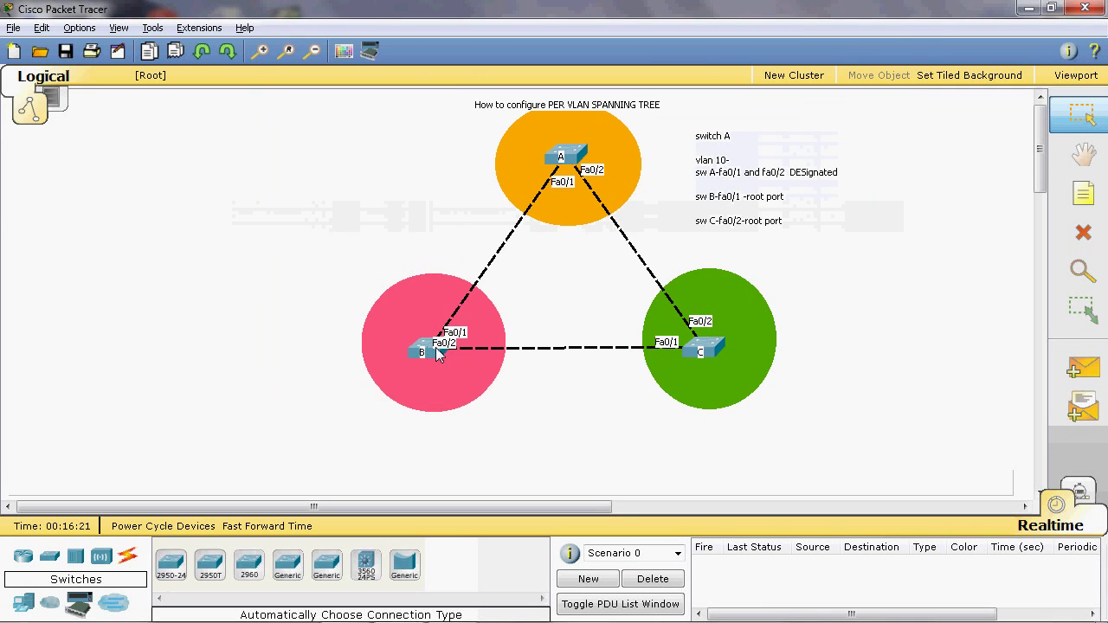
{"action": "mouse_move", "coordinate": [438, 355]}
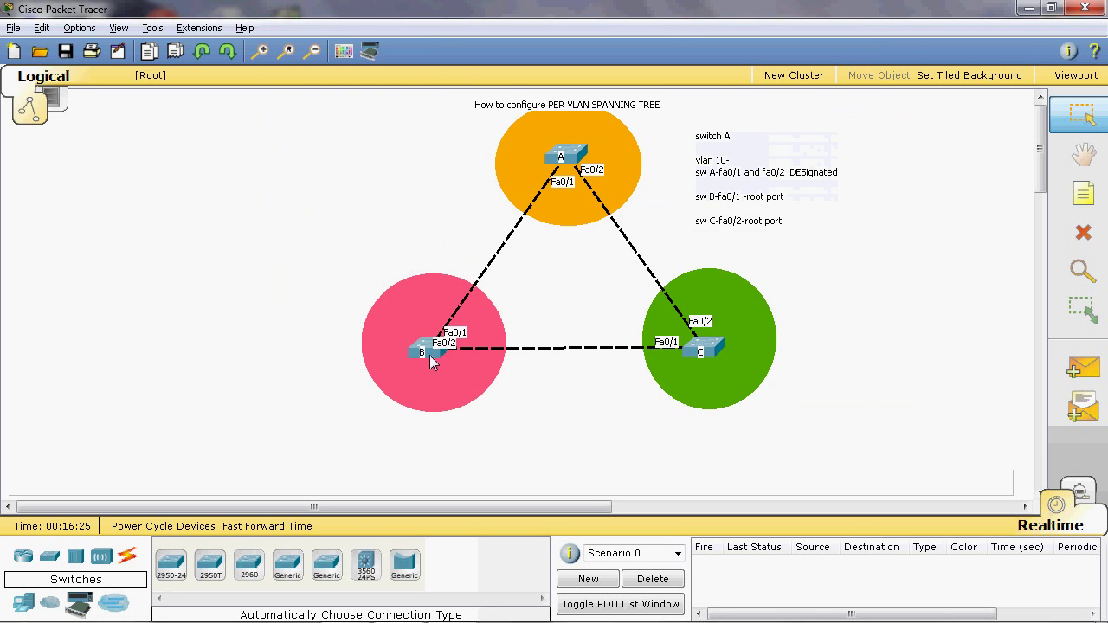
{"action": "mouse_move", "coordinate": [432, 361]}
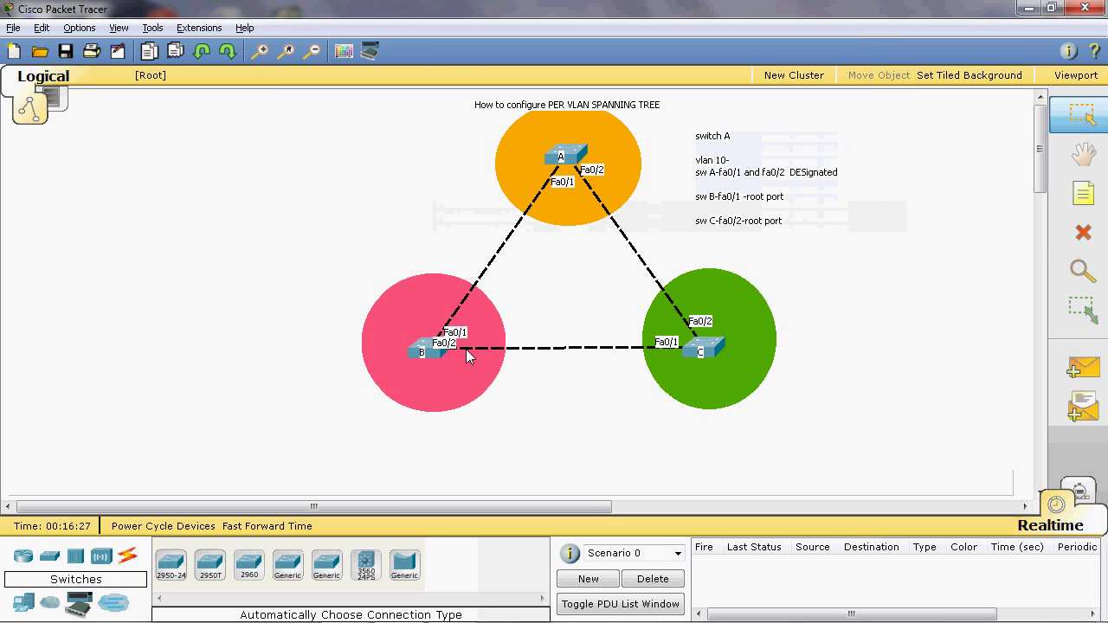
{"action": "left_click", "coordinate": [792, 198]}
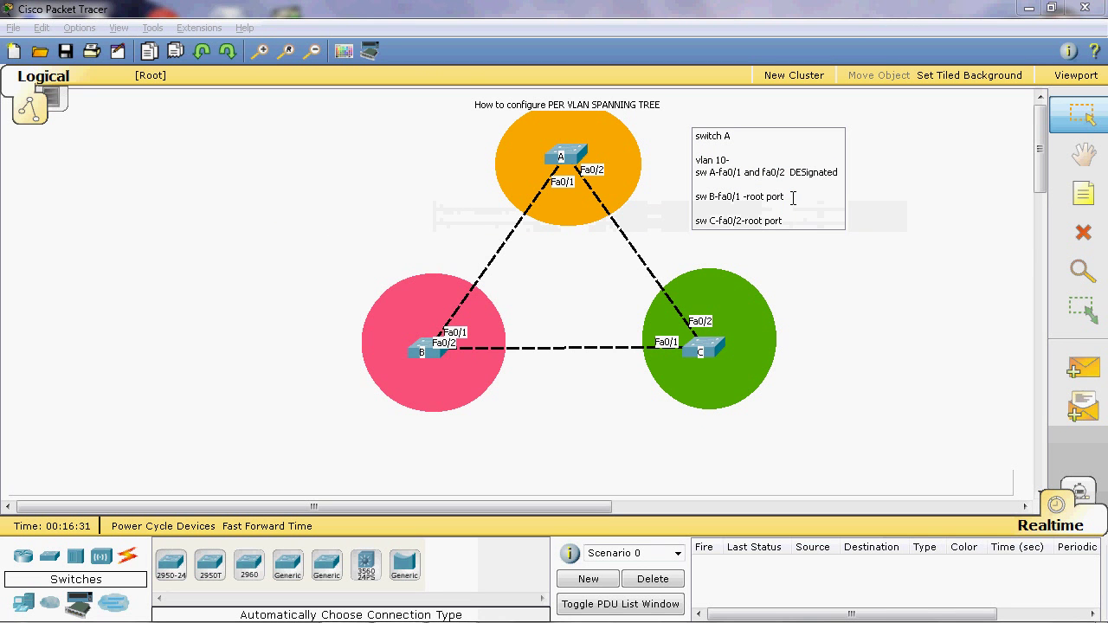
{"action": "type", "text": "Fa0/2-designated"}
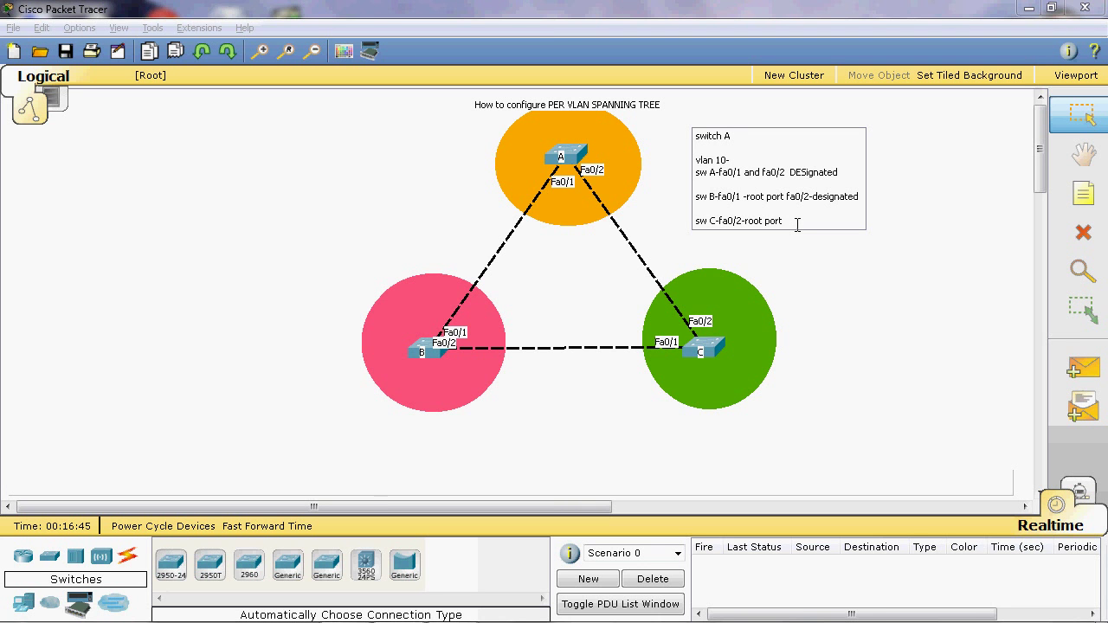
{"action": "type", "text": "fa"}
{"action": "type", "text": "0/1- bloc"}
{"action": "left_click", "coordinate": [827, 259]}
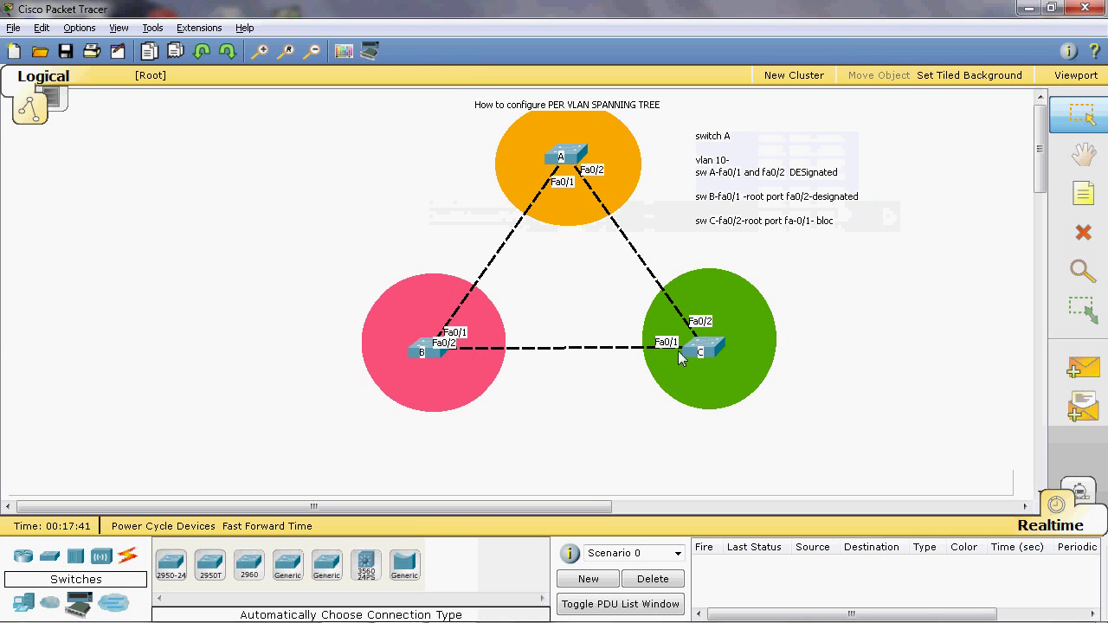
Place a note right of switch C headed 'switch -B' / 'vlan 20' with B's fa0/1 and fa0/2 designated
{"action": "left_click", "coordinate": [1082, 193]}
{"action": "left_click", "coordinate": [846, 279]}
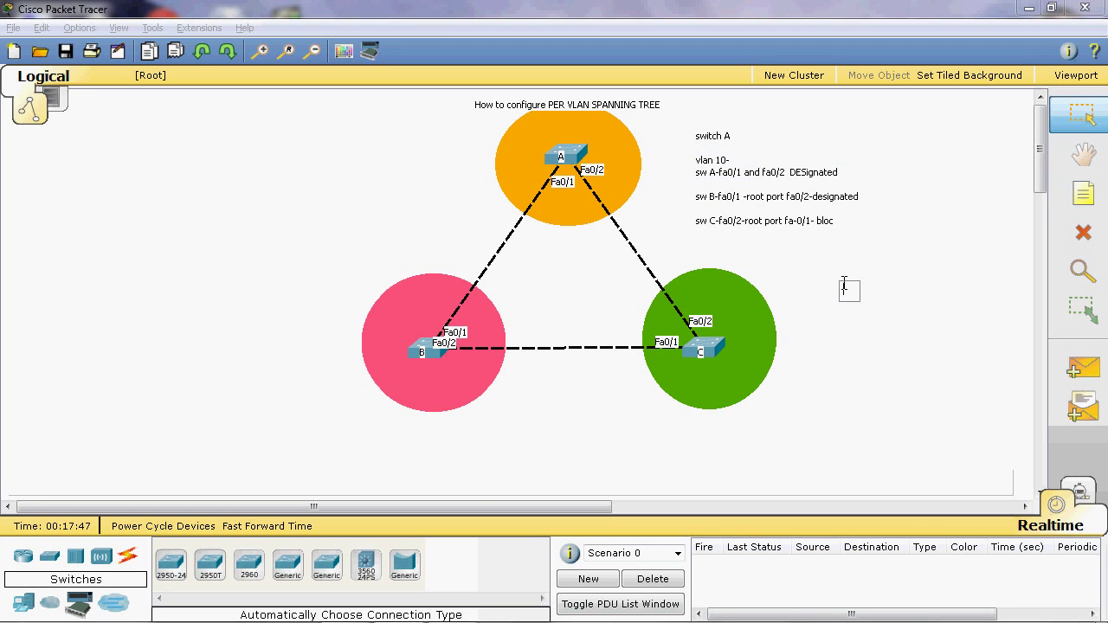
{"action": "type", "text": "switch -B"}
{"action": "key", "text": "Return"}
{"action": "key", "text": "Return"}
{"action": "type", "text": "vlan 20"}
{"action": "key", "text": "Return"}
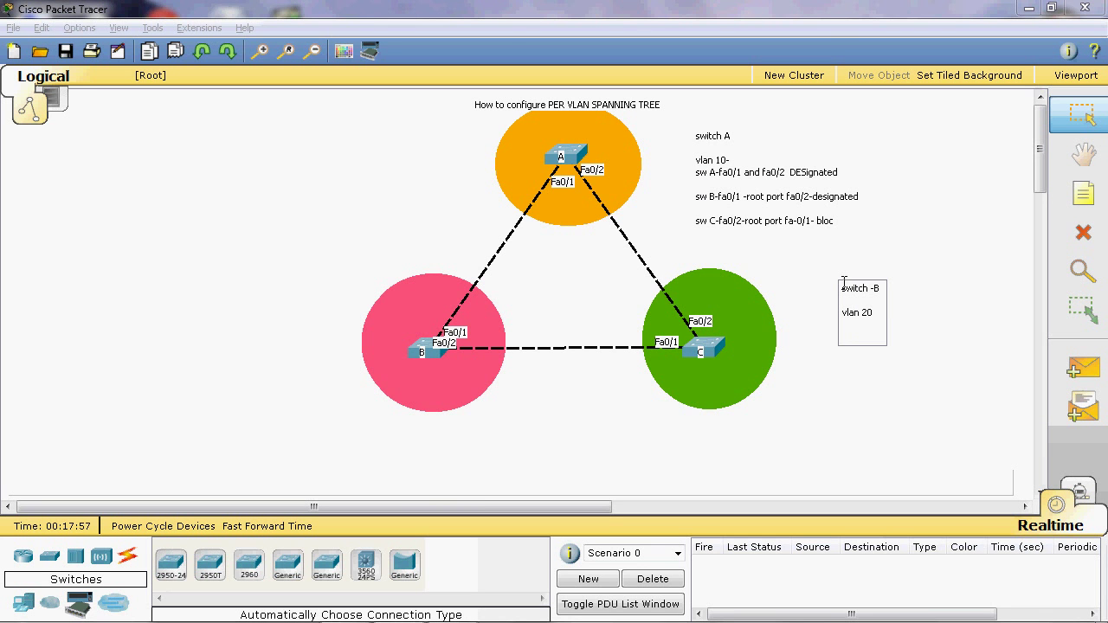
{"action": "type", "text": "switch B-fa0/1 and fa"}
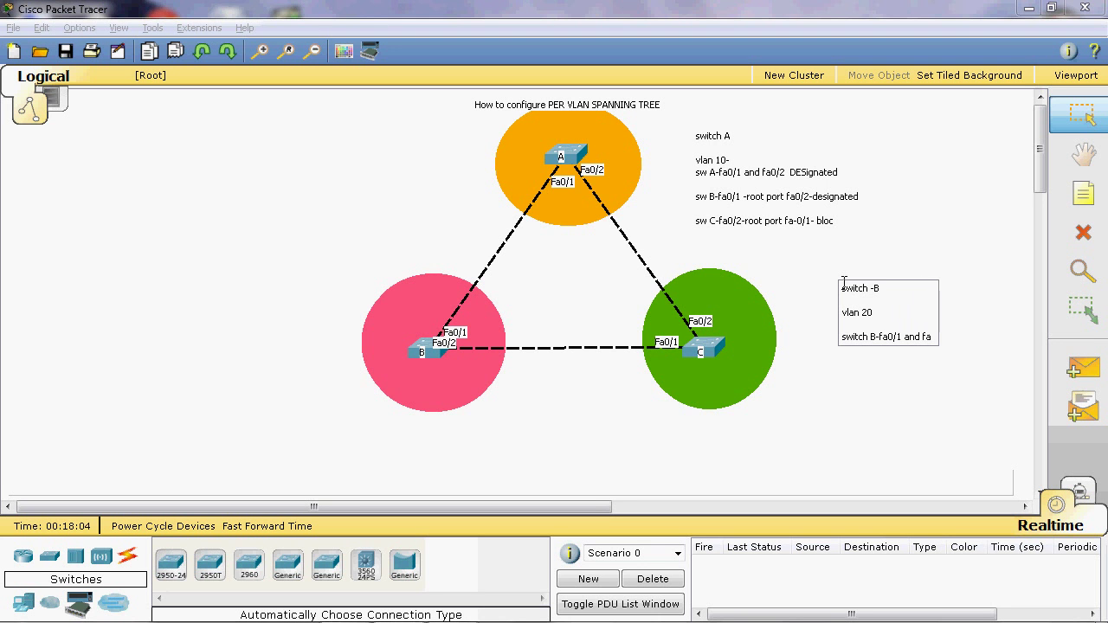
{"action": "type", "text": "0/2 -DEsignated"}
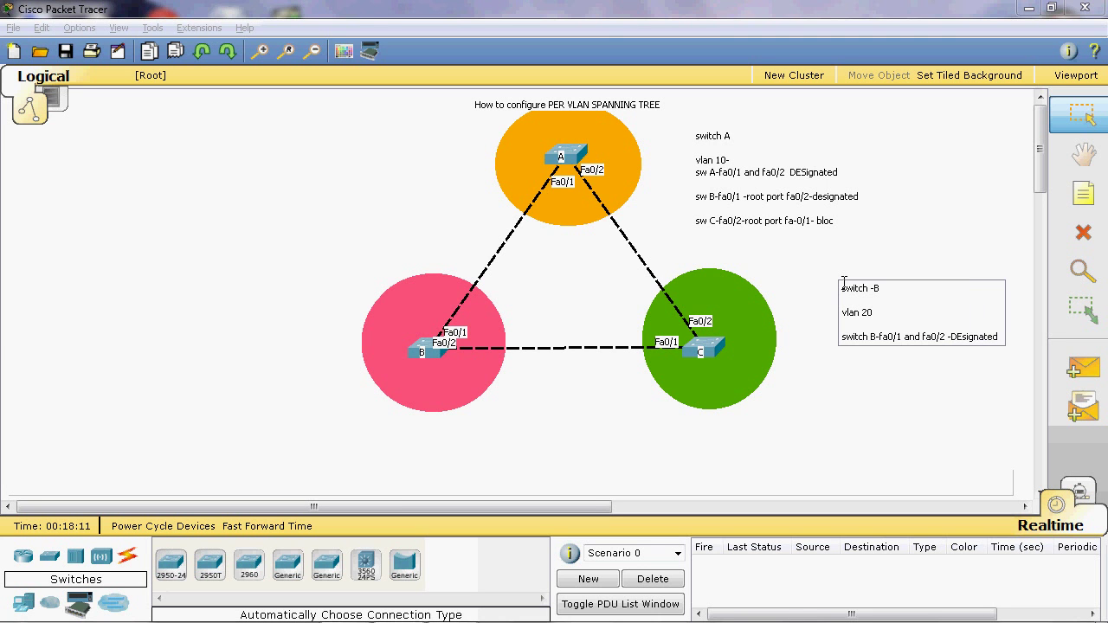
Add note lines 'swA-fa0/1-root port' and 'swC-fa0/1-root port'
{"action": "key", "text": "Return"}
{"action": "key", "text": "Return"}
{"action": "type", "text": "sw"}
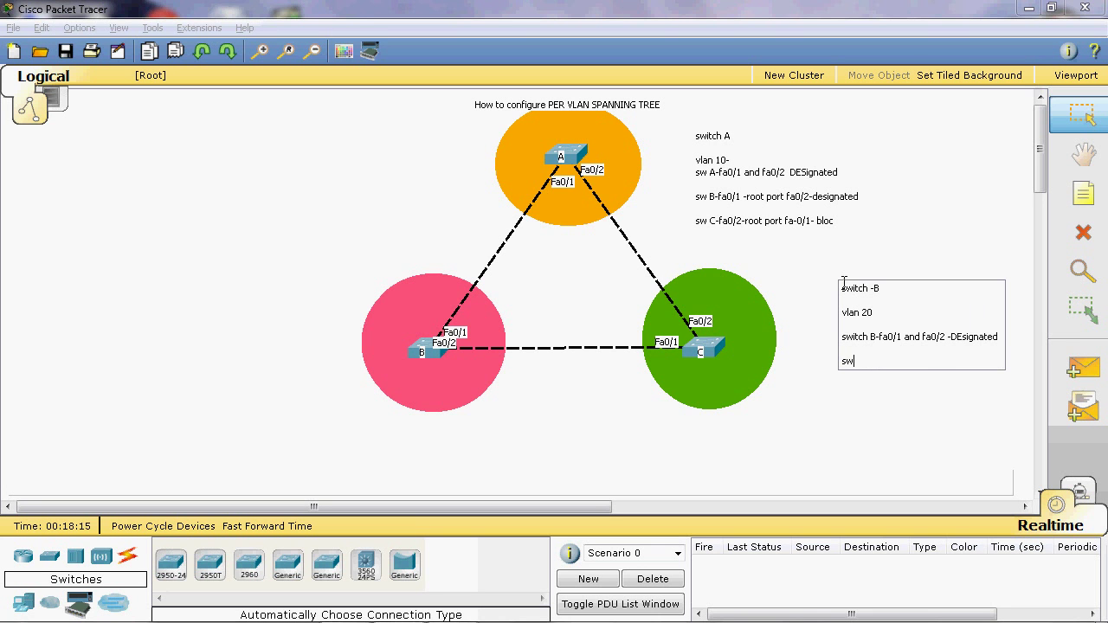
{"action": "type", "text": "A-"}
{"action": "type", "text": "fa0/1-root port"}
{"action": "key", "text": "Return"}
{"action": "key", "text": "Return"}
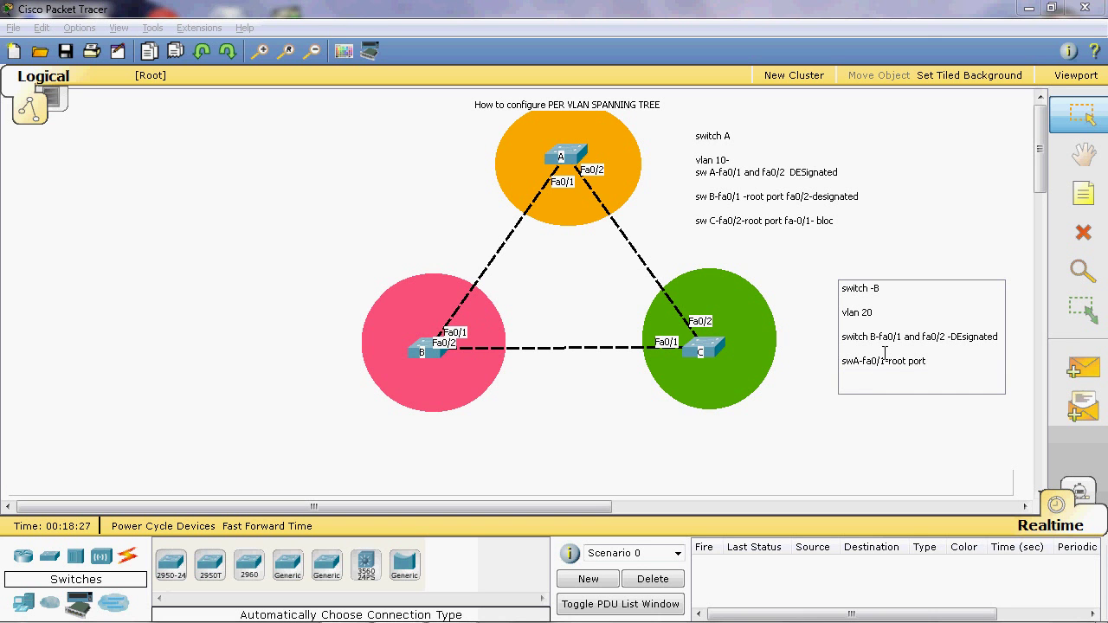
{"action": "type", "text": "sw"}
{"action": "type", "text": "C-fa0/1-root port"}
Append 'fa0/2-design' to the swA line and 'fa0/2- blocking' to the swC line of the VLAN 20 note
{"action": "left_click", "coordinate": [763, 391]}
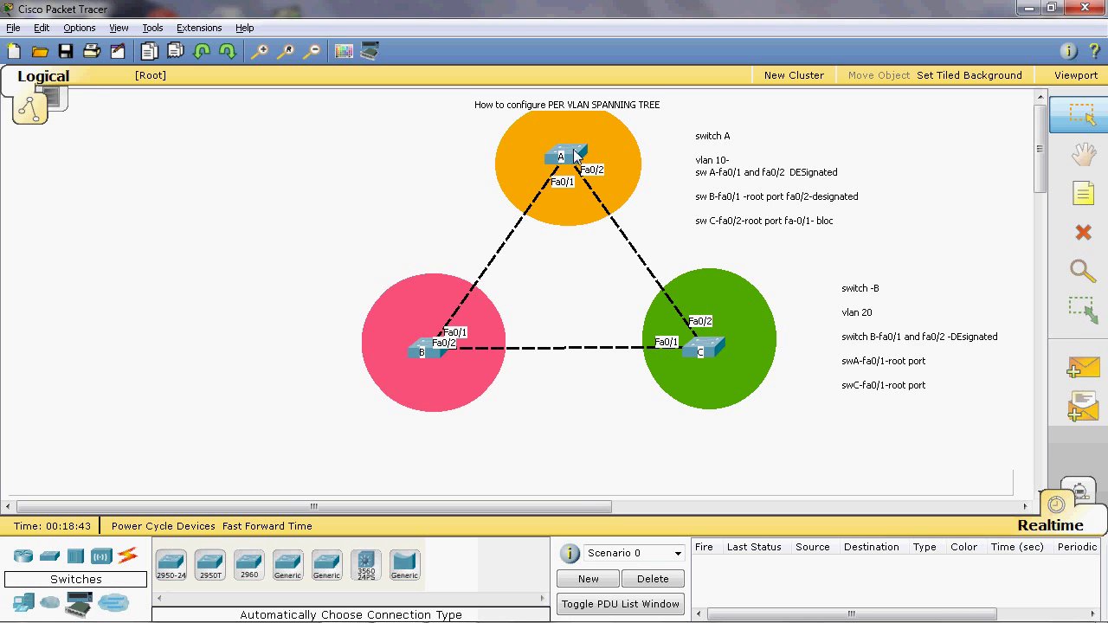
{"action": "mouse_move", "coordinate": [575, 156]}
{"action": "mouse_move", "coordinate": [712, 350]}
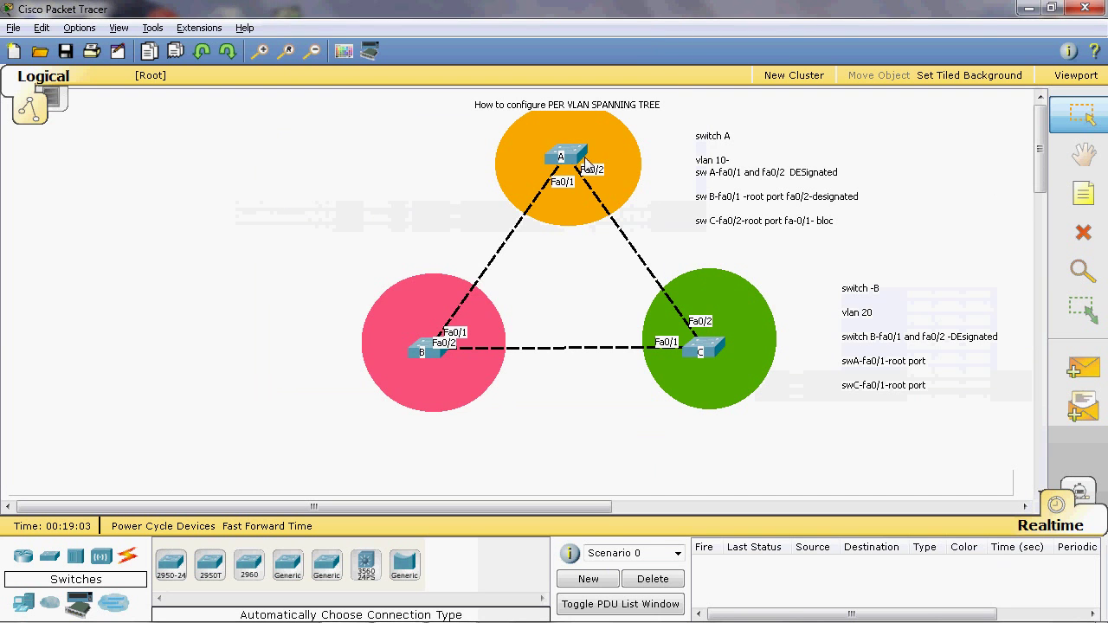
{"action": "double_click", "coordinate": [936, 362]}
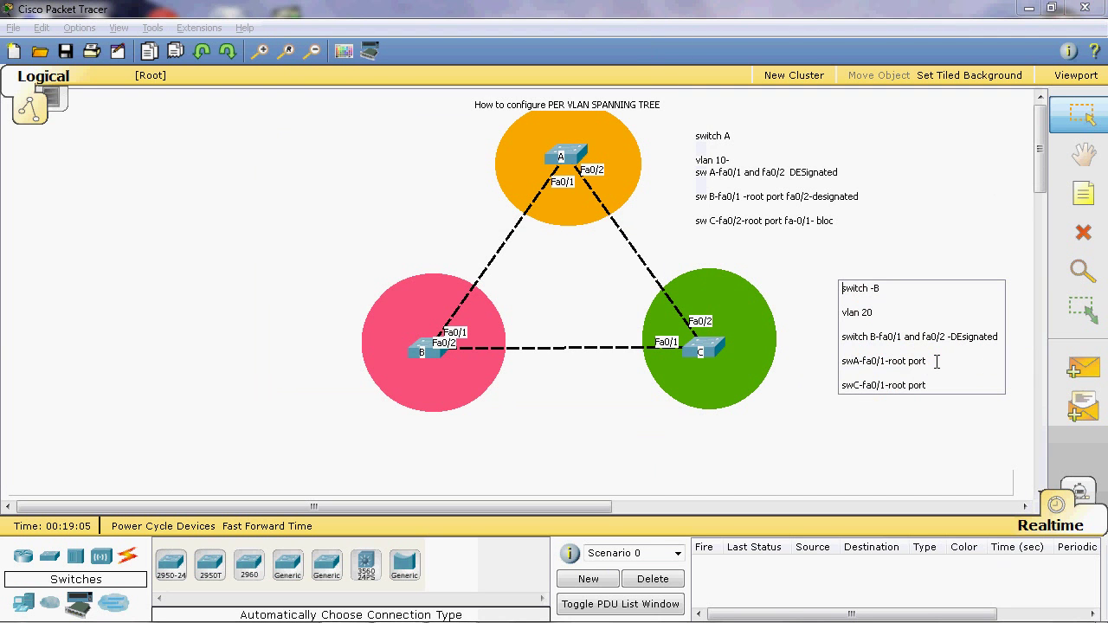
{"action": "type", "text": "fa0"}
{"action": "type", "text": "/2"}
{"action": "type", "text": "-design  swC-fa0/1-root"}
{"action": "type", "text": " port fa0"}
{"action": "type", "text": "/2-"}
{"action": "type", "text": " blocking"}
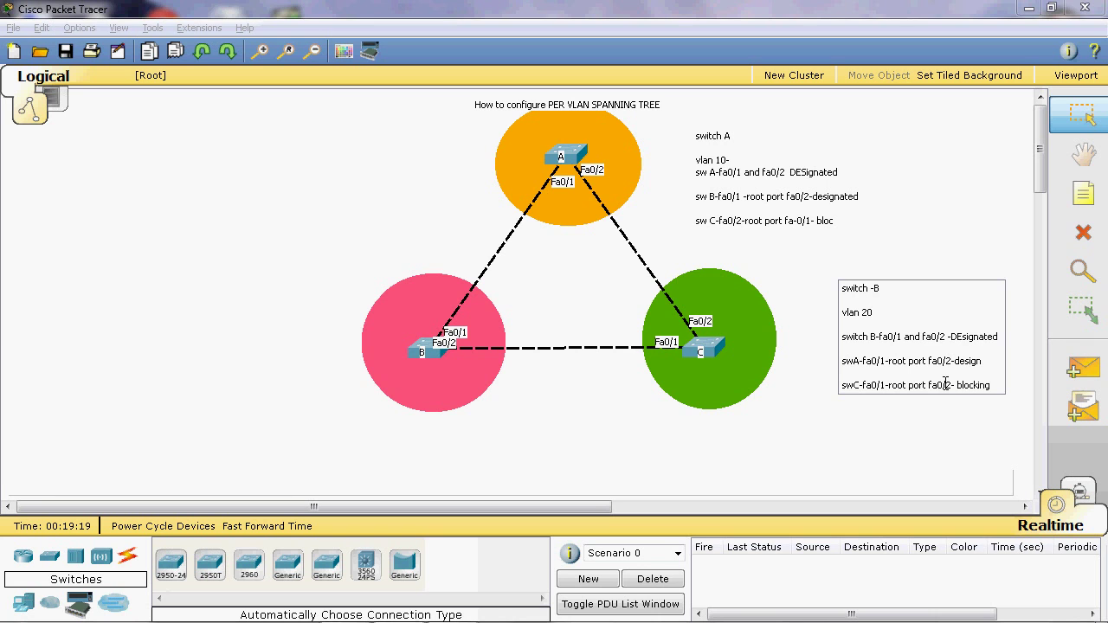